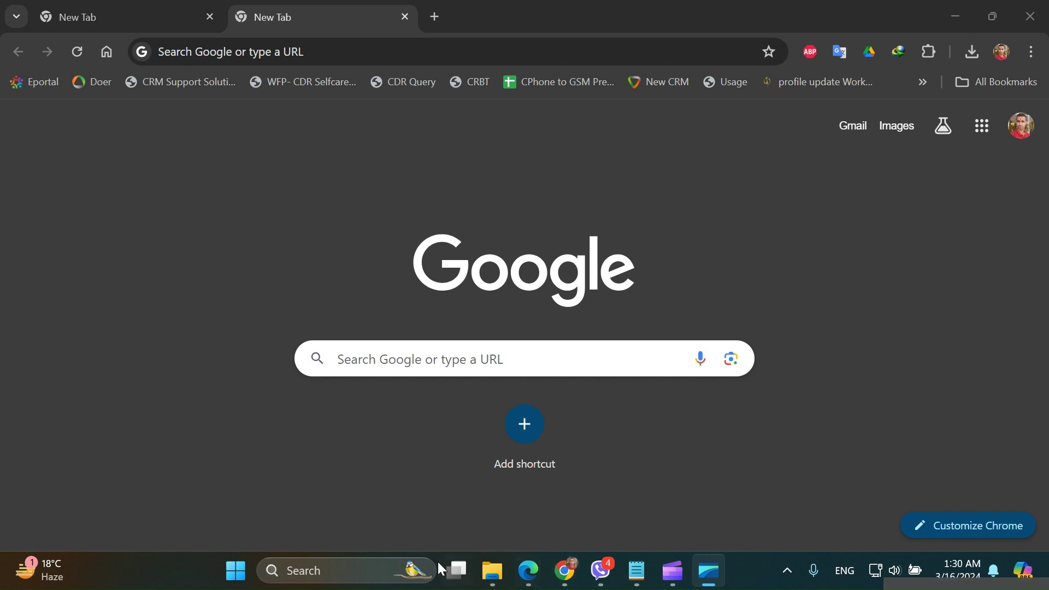
- Leave Chrome for File Explorer, showing the Gitlab BAT files folder on D:
click(486, 579)
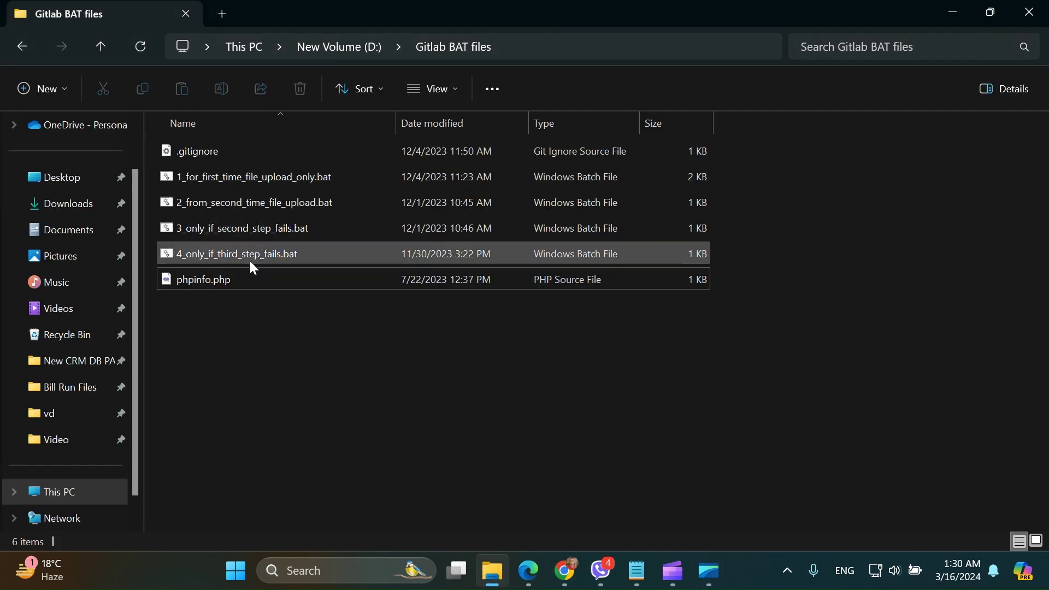
click(241, 186)
click(241, 201)
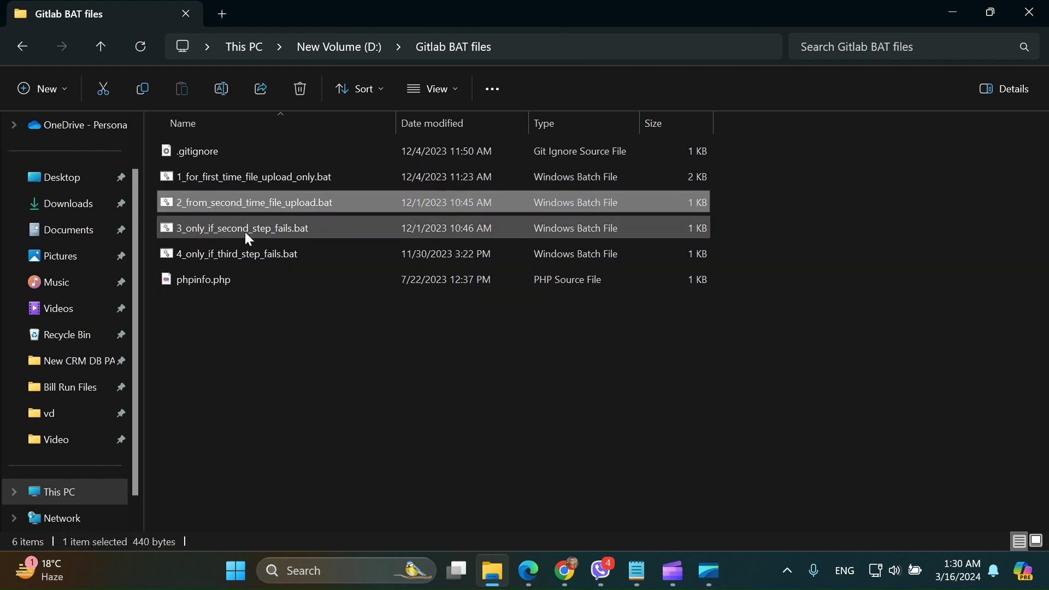
click(244, 254)
click(238, 180)
click(241, 202)
click(244, 225)
click(245, 253)
click(244, 179)
click(248, 204)
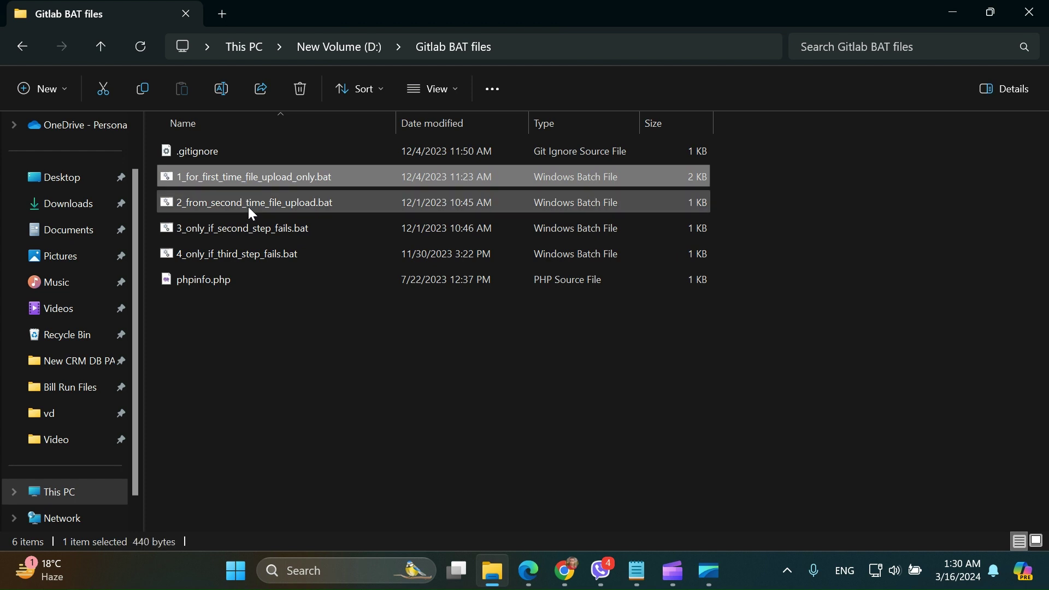
click(253, 230)
click(256, 252)
click(242, 180)
click(249, 207)
click(258, 255)
click(248, 205)
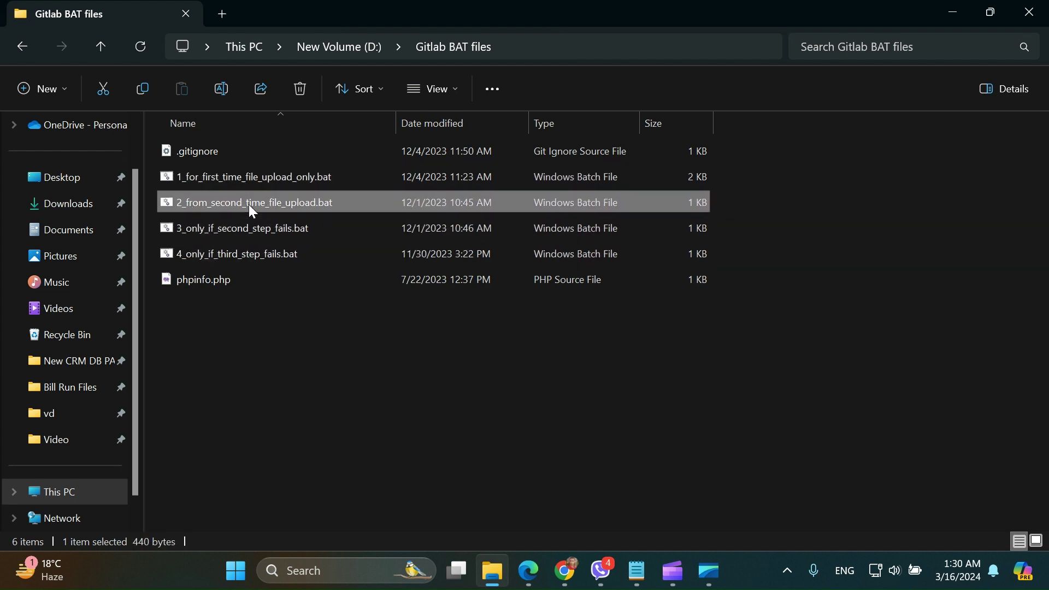
click(250, 180)
click(360, 388)
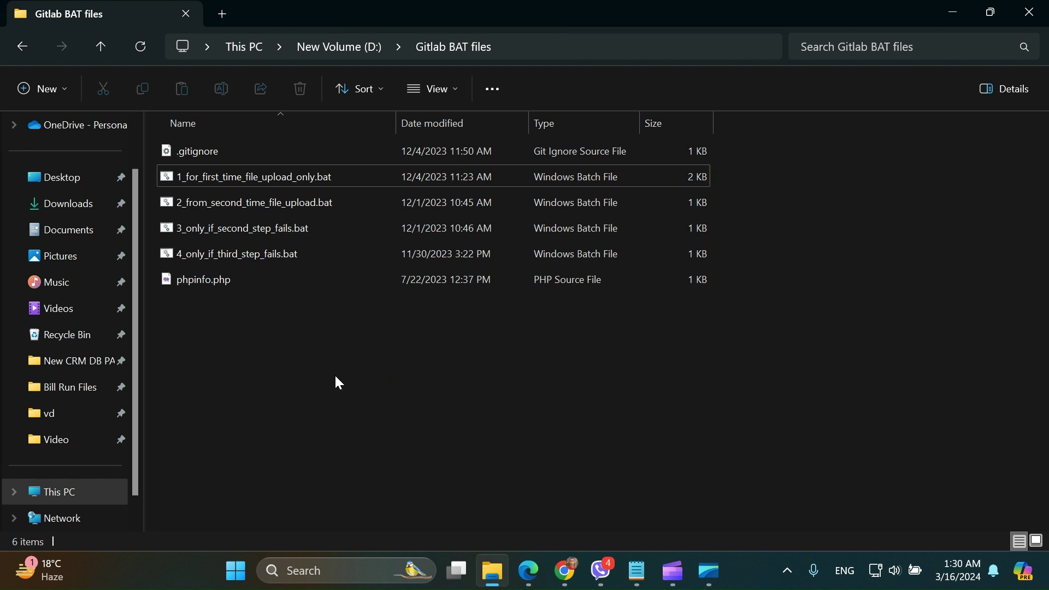
click(237, 179)
click(244, 205)
click(244, 232)
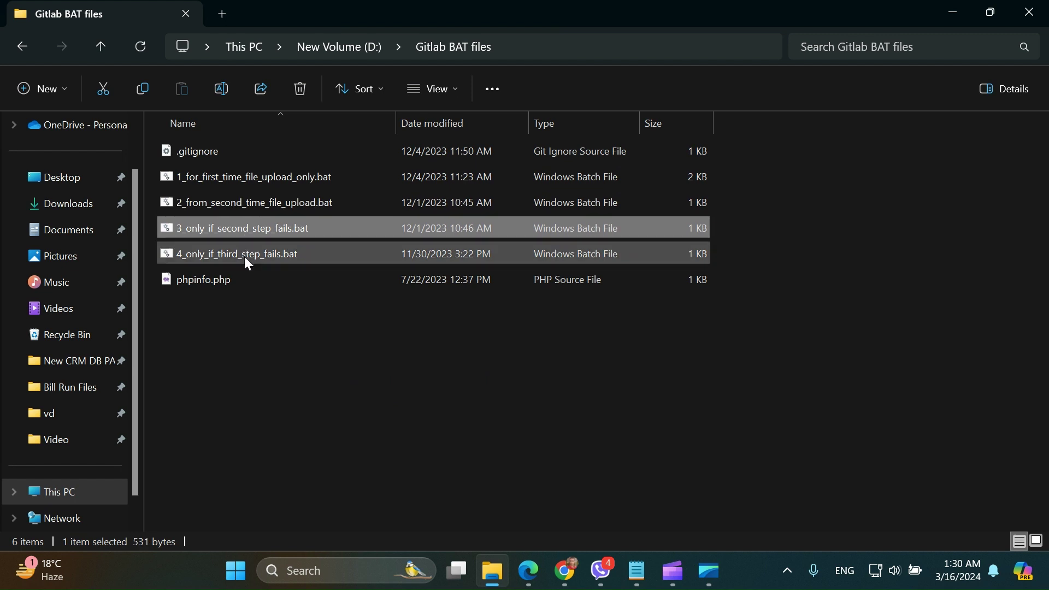
click(245, 256)
click(214, 278)
click(276, 330)
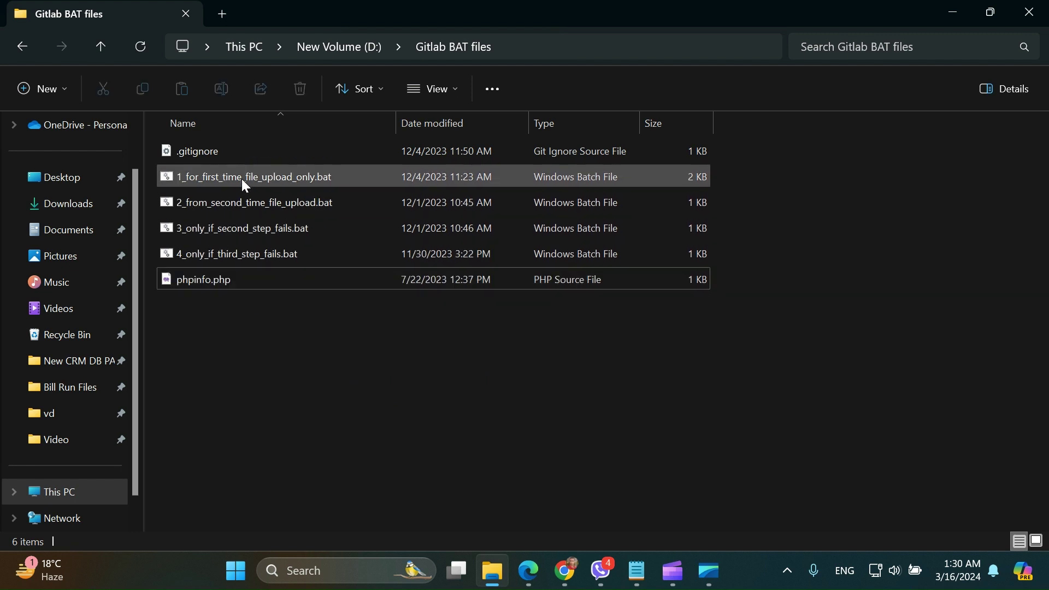
click(241, 179)
click(280, 325)
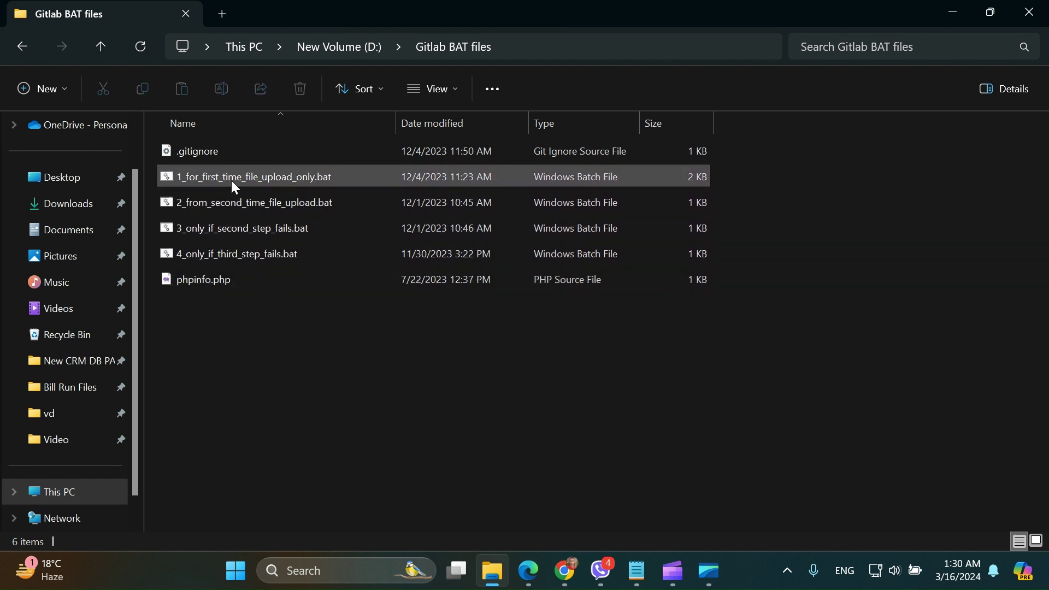
mouse_move(233, 179)
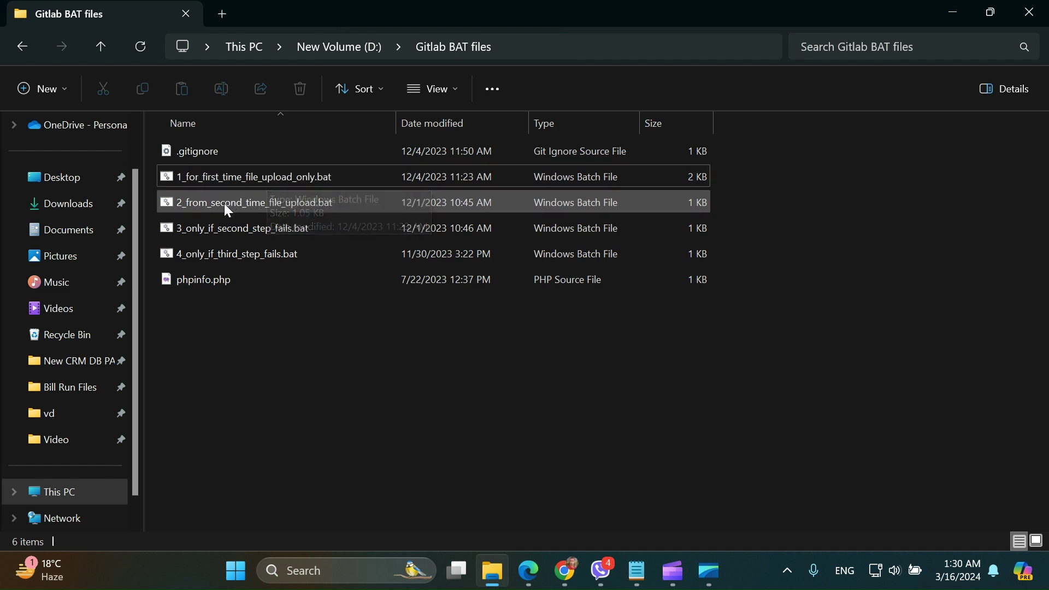
click(198, 184)
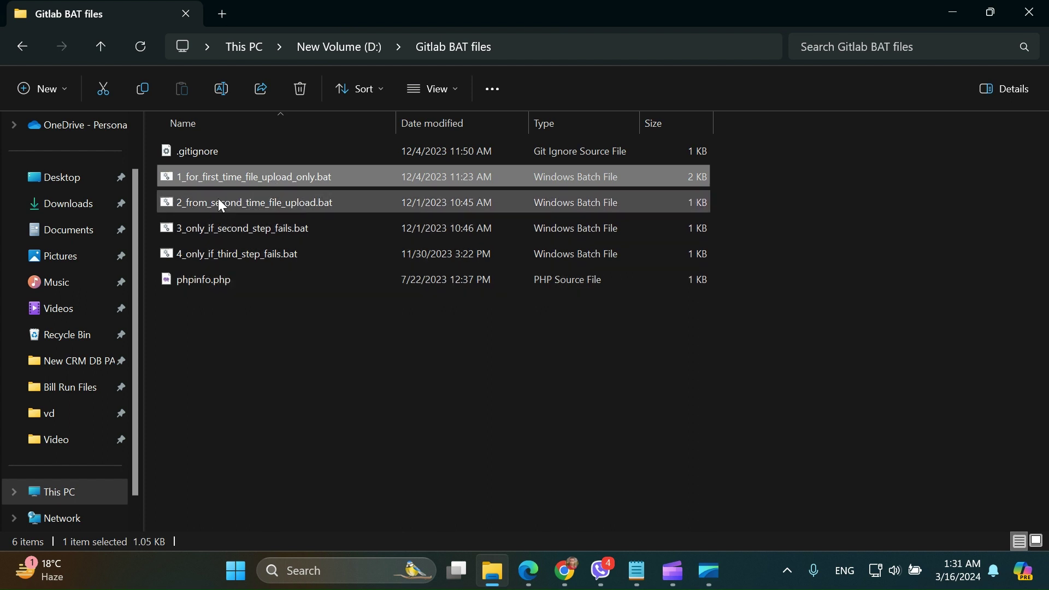
- Select the 2_, 3_ and 4_ batch scripts in turn, cancelling an accidental rename
click(218, 197)
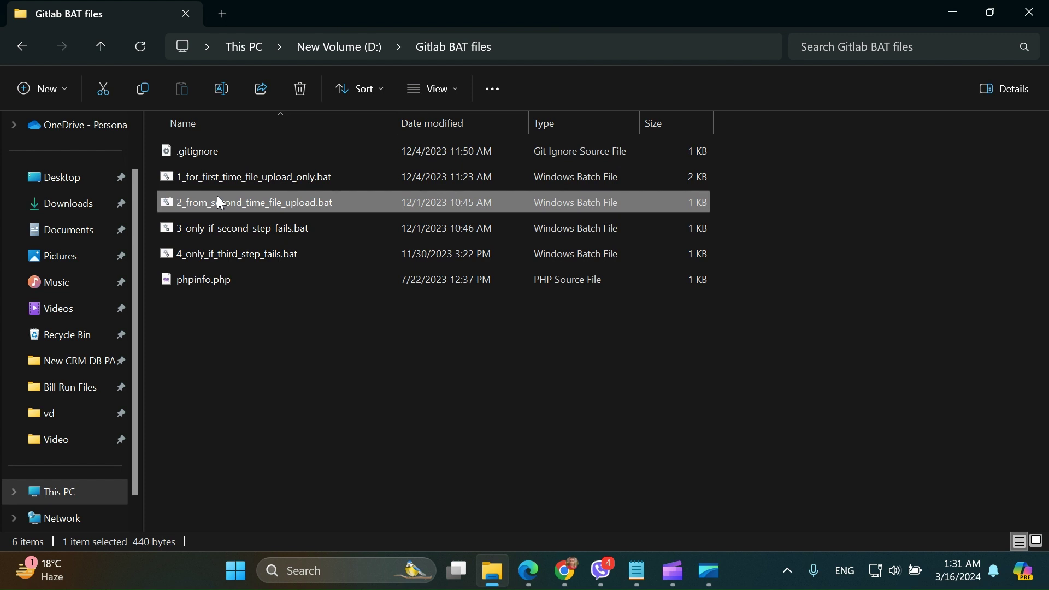
click(214, 203)
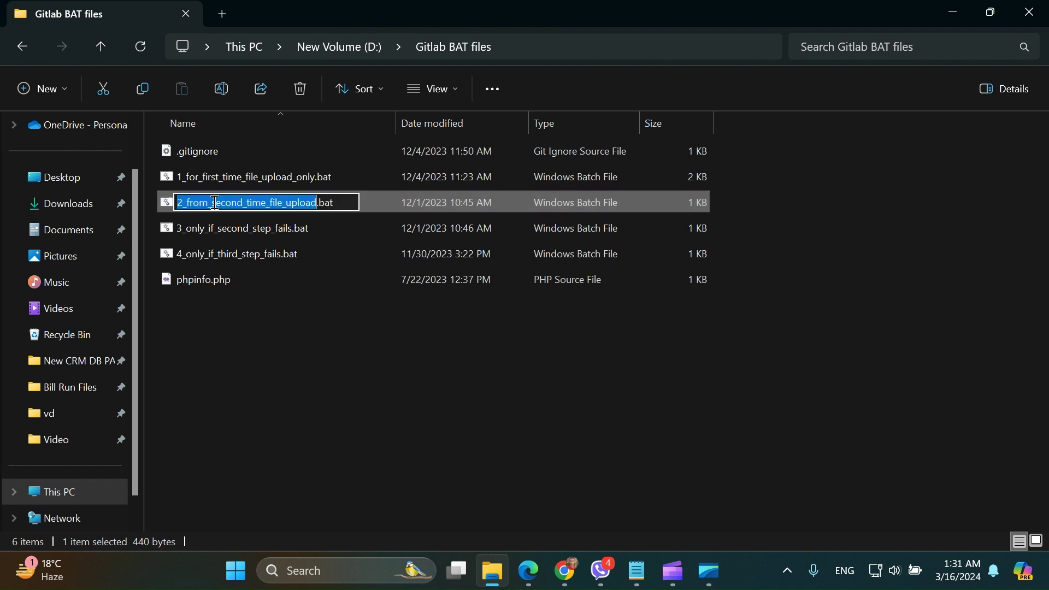
click(304, 304)
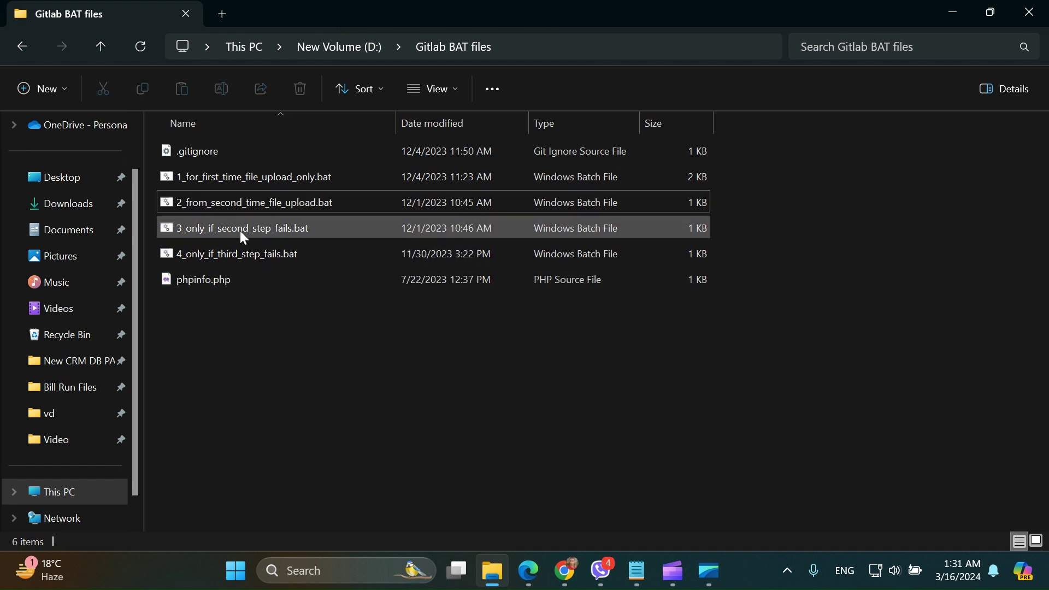
click(232, 212)
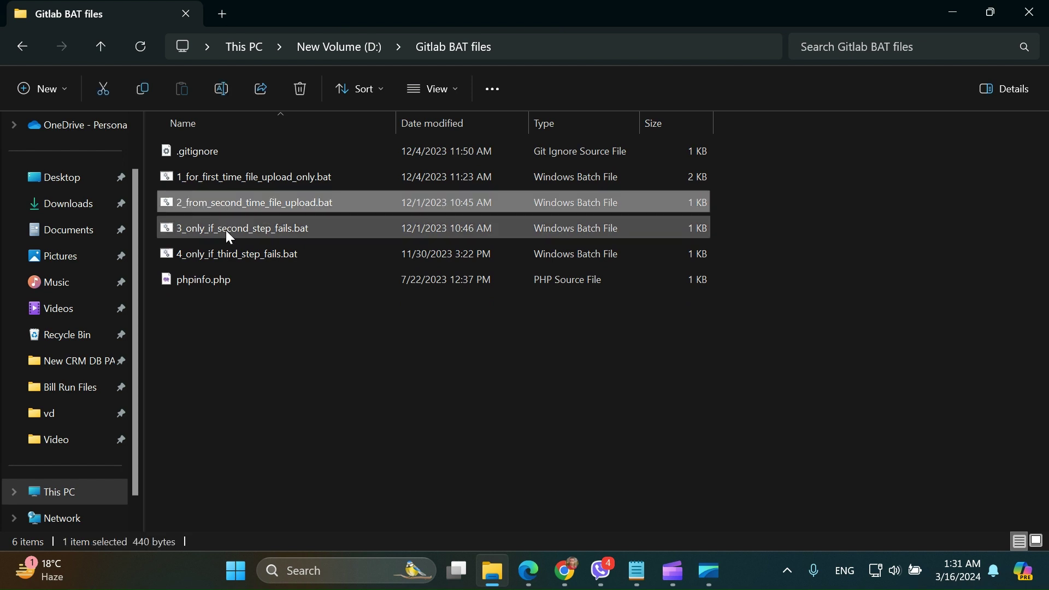
click(226, 231)
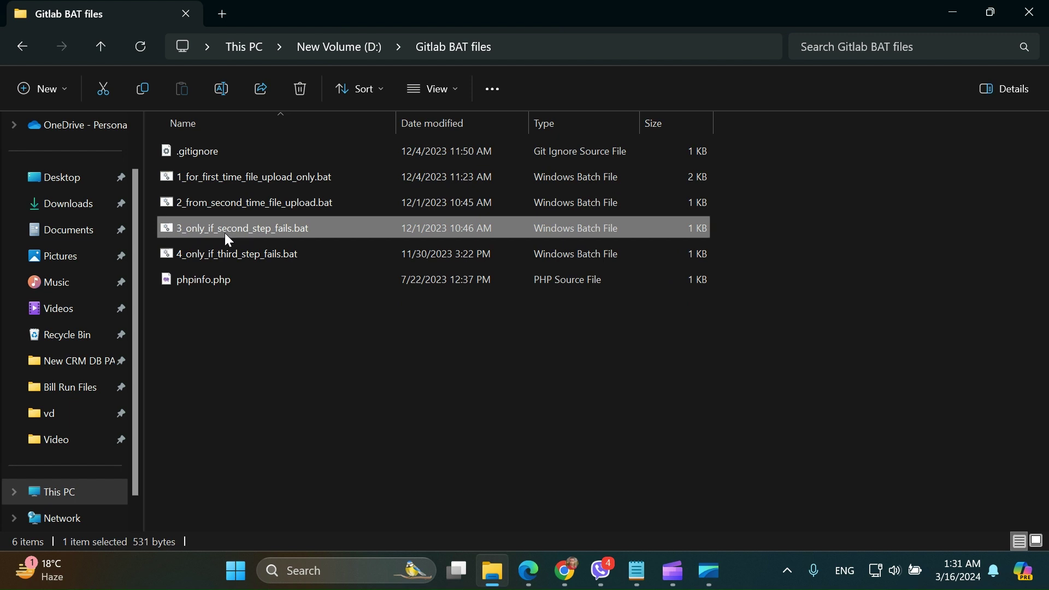
click(230, 261)
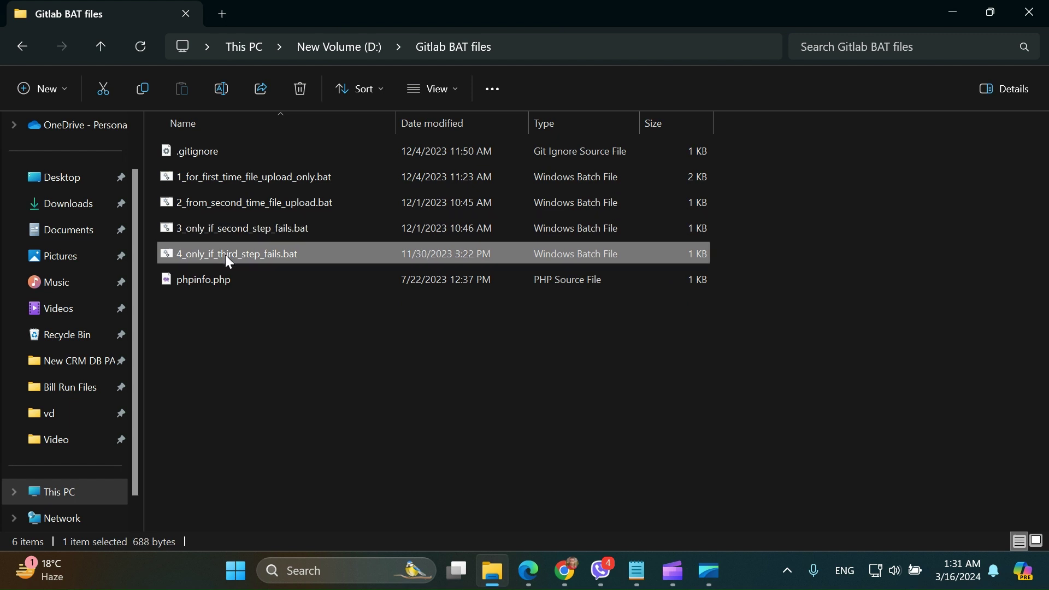
- Select phpinfo.php, then bring up the context menu for .gitignore
click(284, 336)
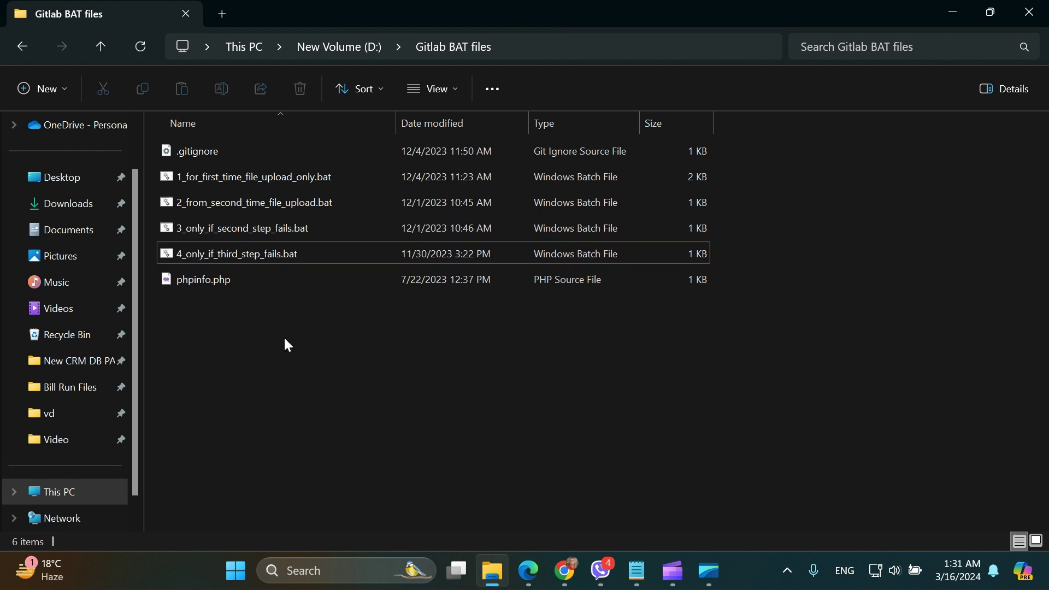
click(219, 285)
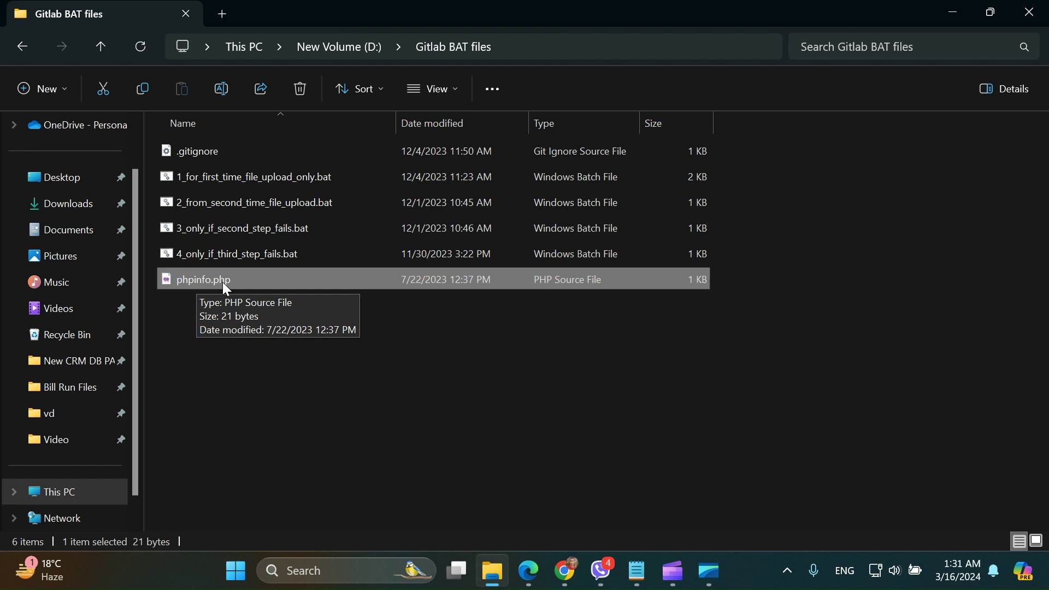
click(194, 152)
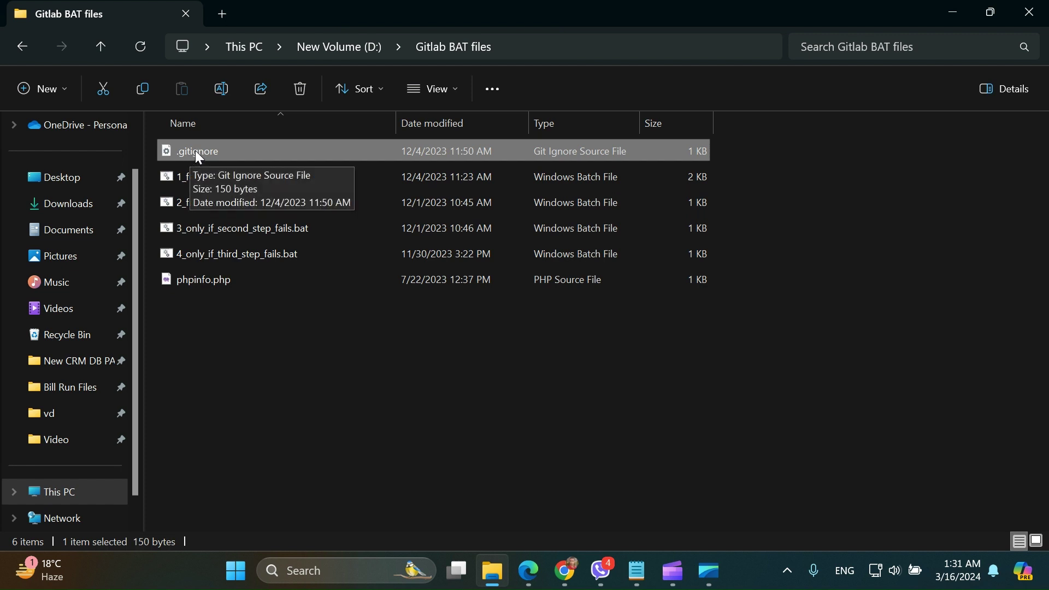
right_click(195, 151)
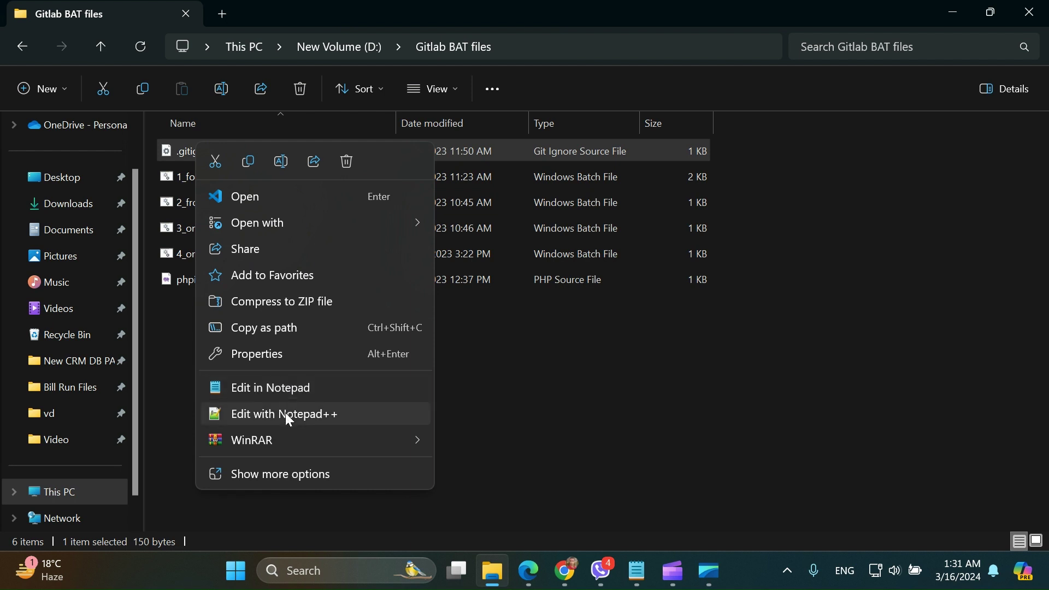
- Open .gitignore in Notepad++ and highlight its five lines listing the batch files and itself
click(287, 413)
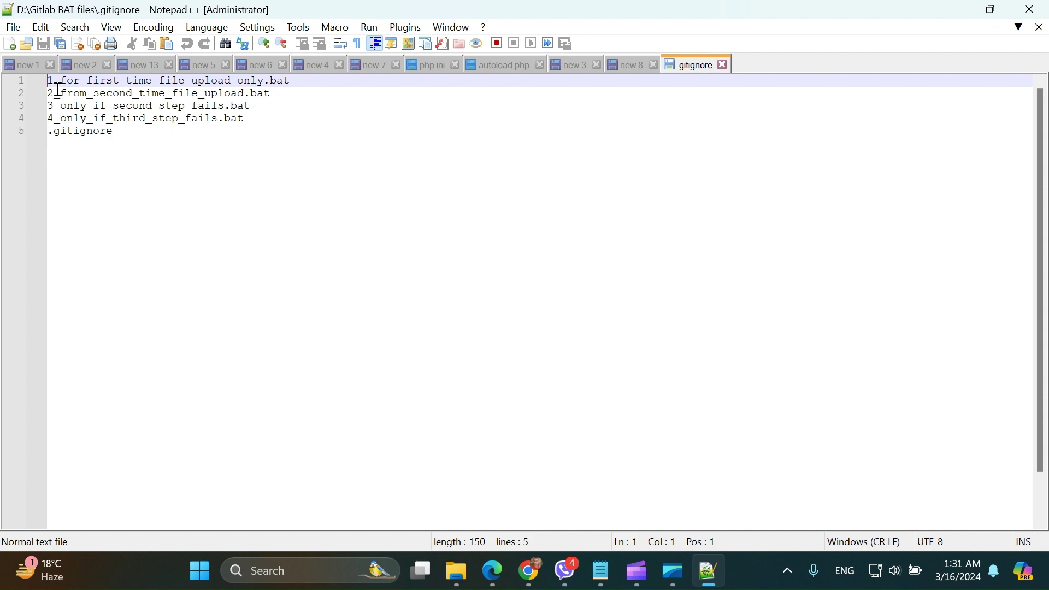
drag(122, 133, 55, 85)
key(alt+Tab)
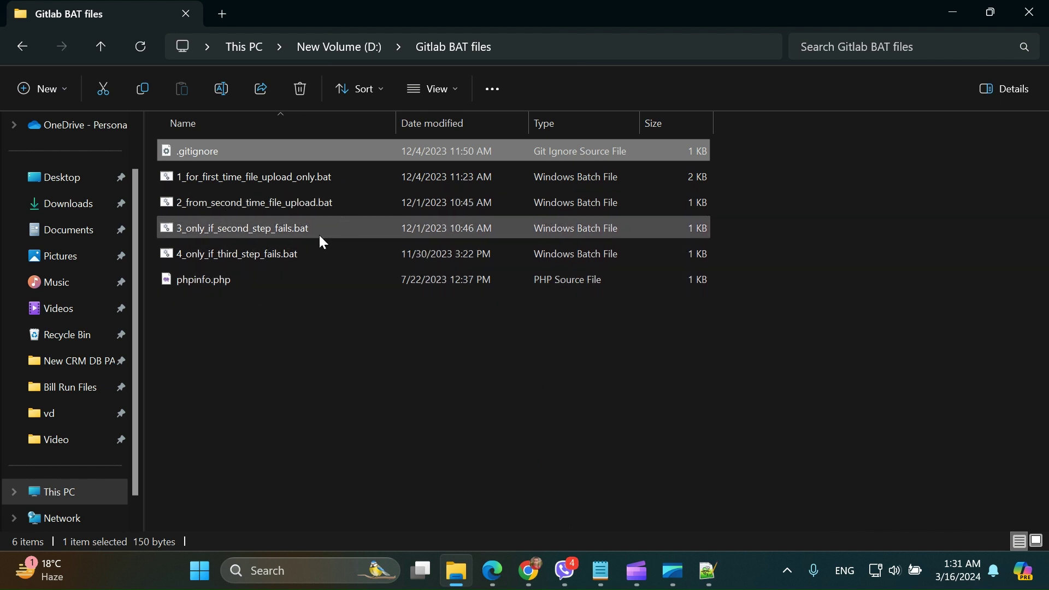
double_click(236, 277)
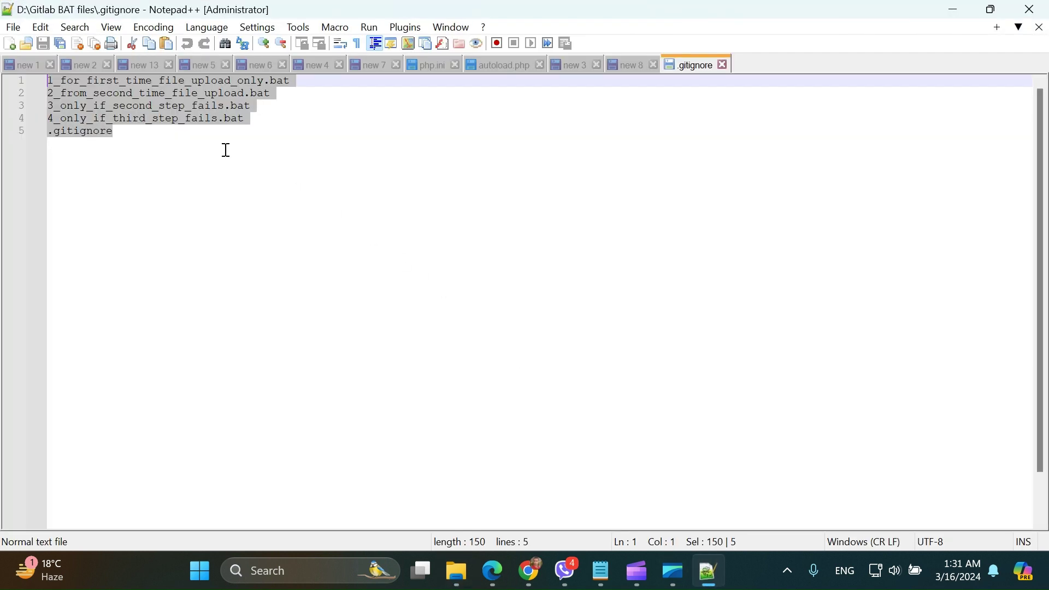
- Reselect the last lines of .gitignore and minimise Notepad++ back to the folder
click(171, 133)
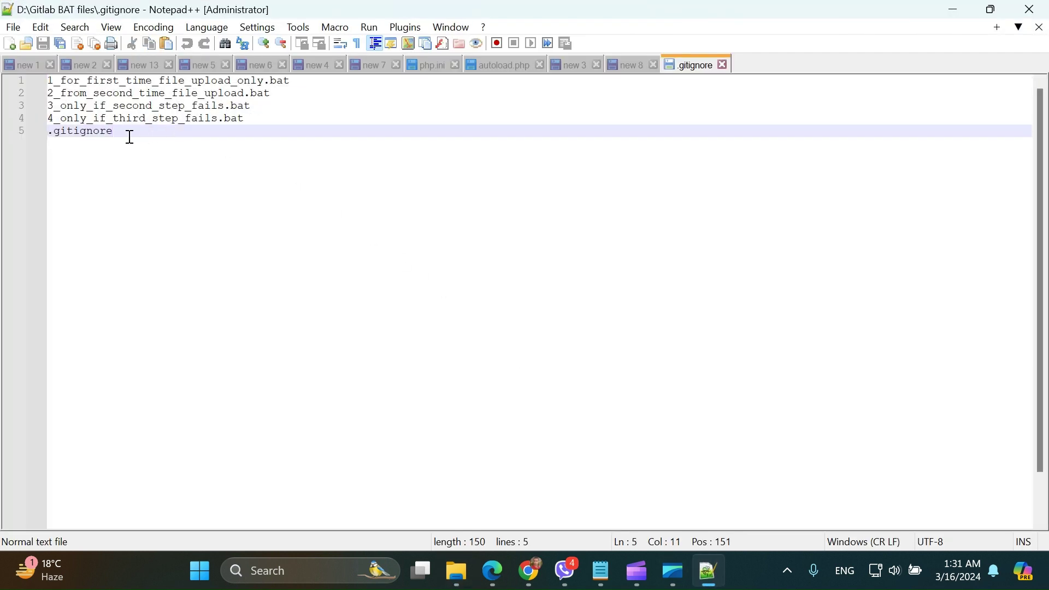
mouse_move(129, 136)
mouse_down()
mouse_move(73, 112)
mouse_move(44, 82)
mouse_up()
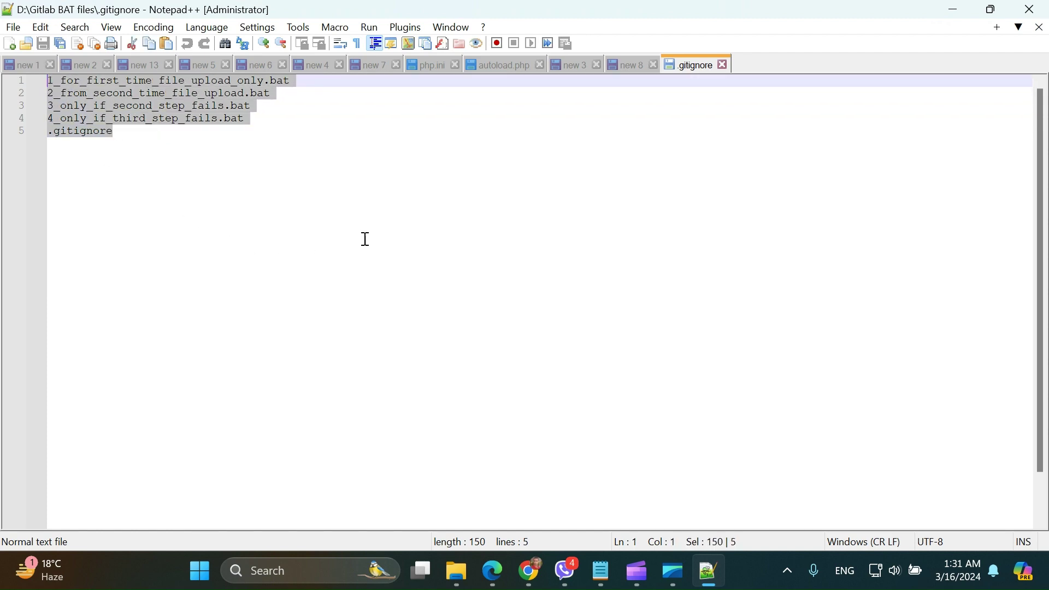
click(954, 9)
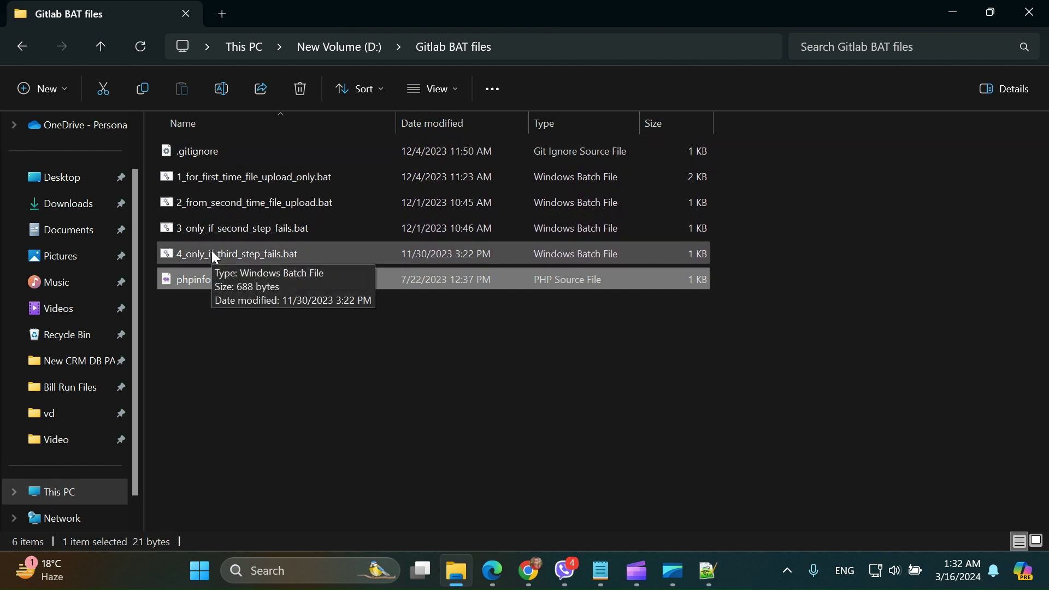
- Select .gitignore in the folder, then switch to Chrome's blank New Tab page
click(216, 153)
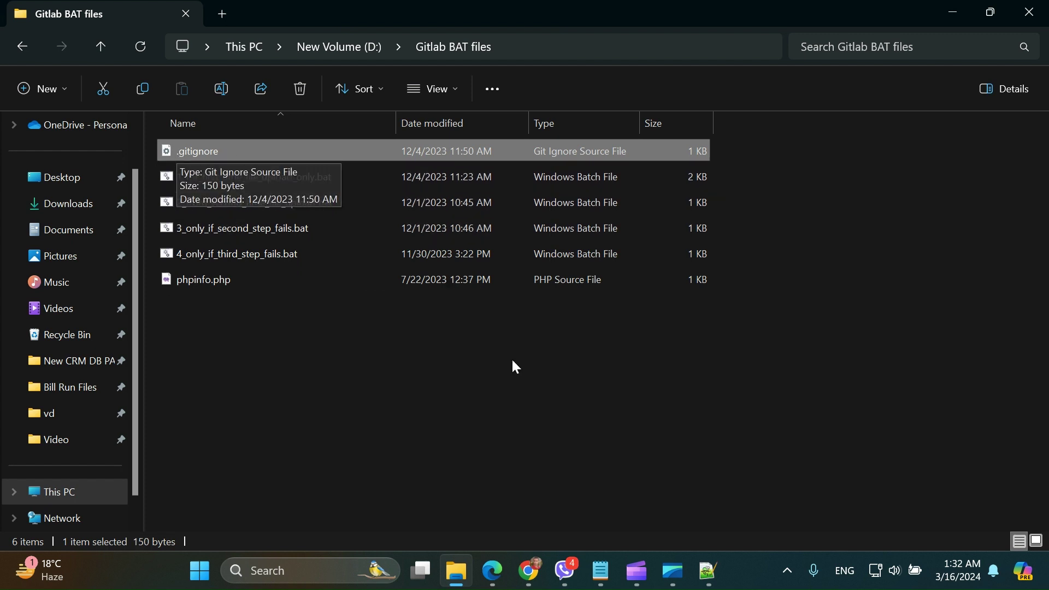
click(529, 572)
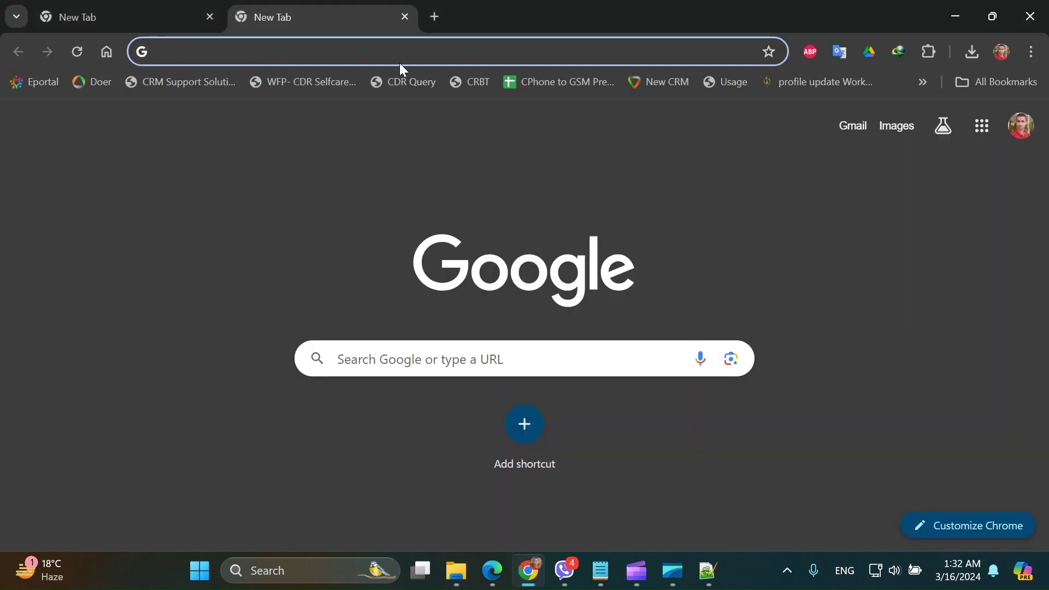
- Go to GitHub and sign in with the saved credentials
text(git)
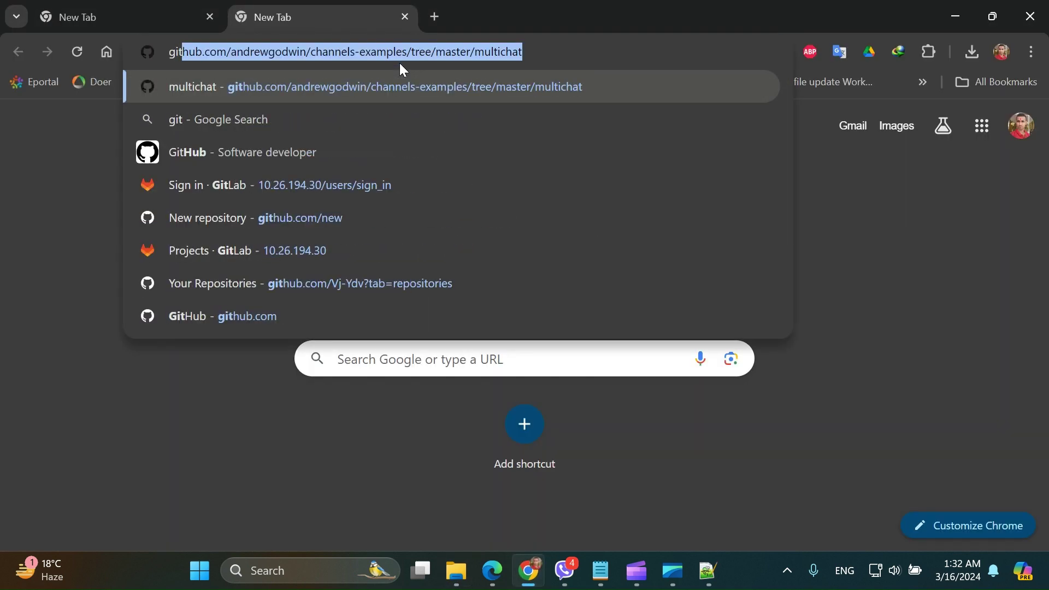
key(Return)
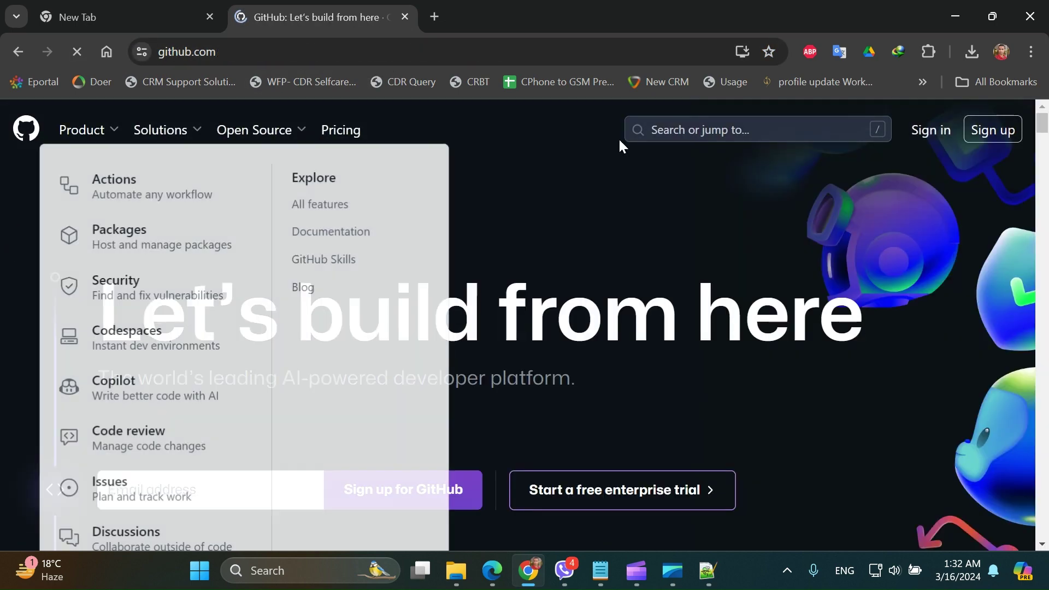
click(936, 131)
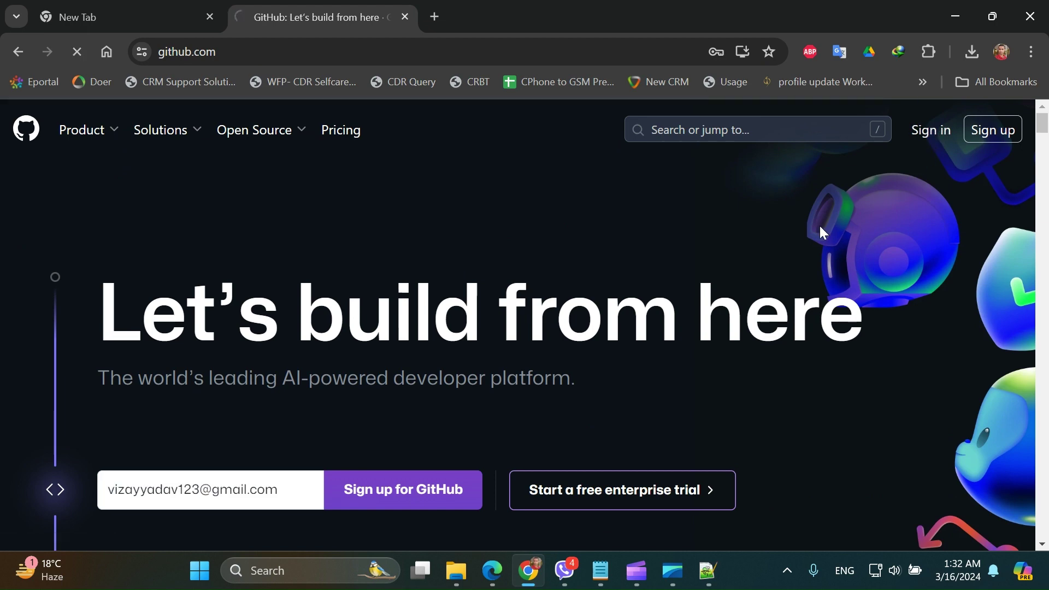
click(530, 383)
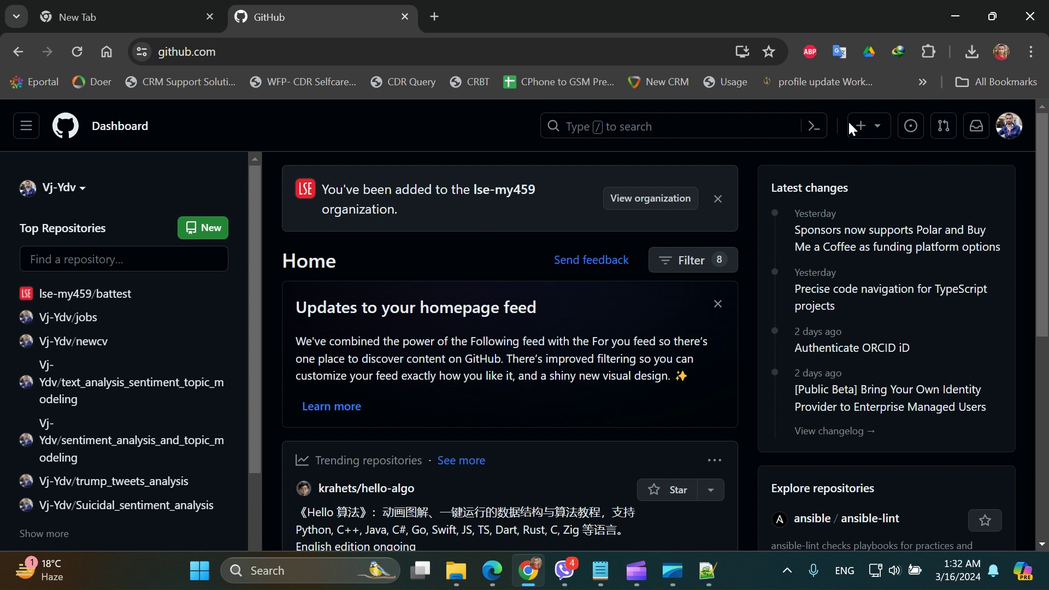
- Start a new repository from the + menu and look over the Create a new repository form
click(863, 128)
click(804, 162)
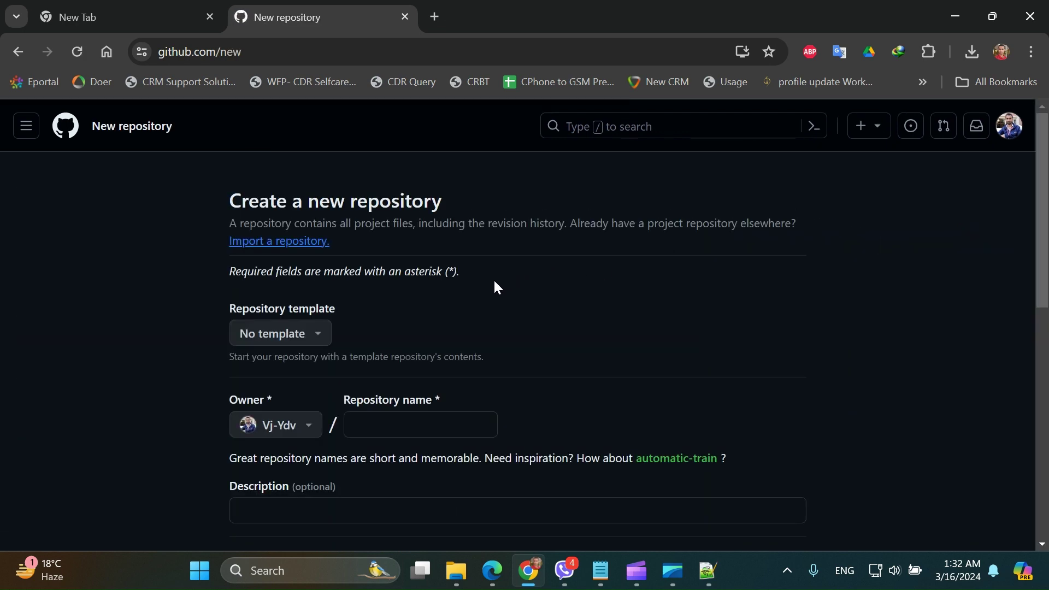
scroll(333, 357, down, 2)
scroll(333, 357, down, 1)
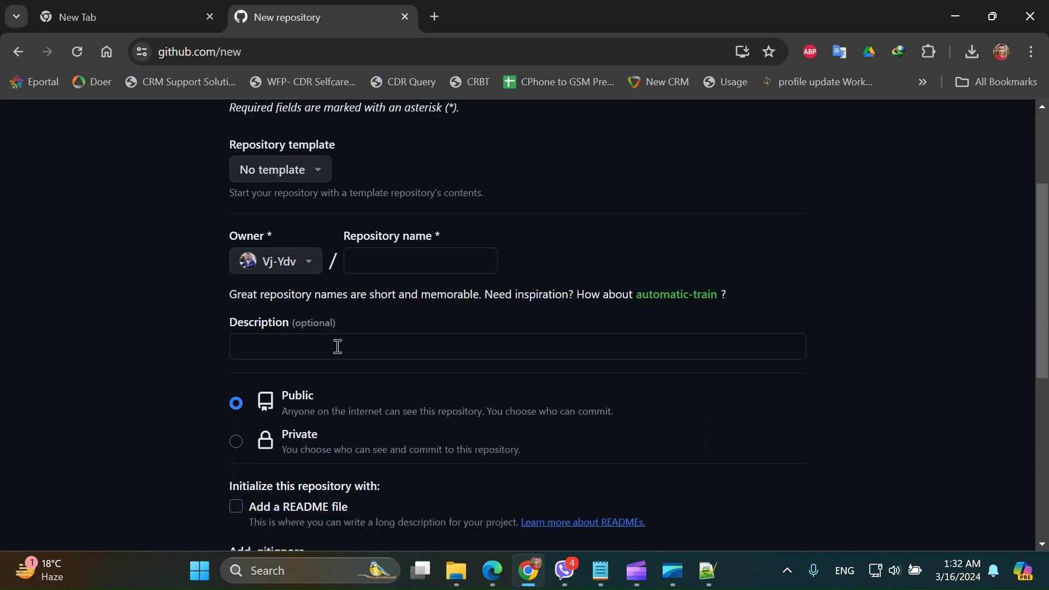
scroll(339, 333, up, 2)
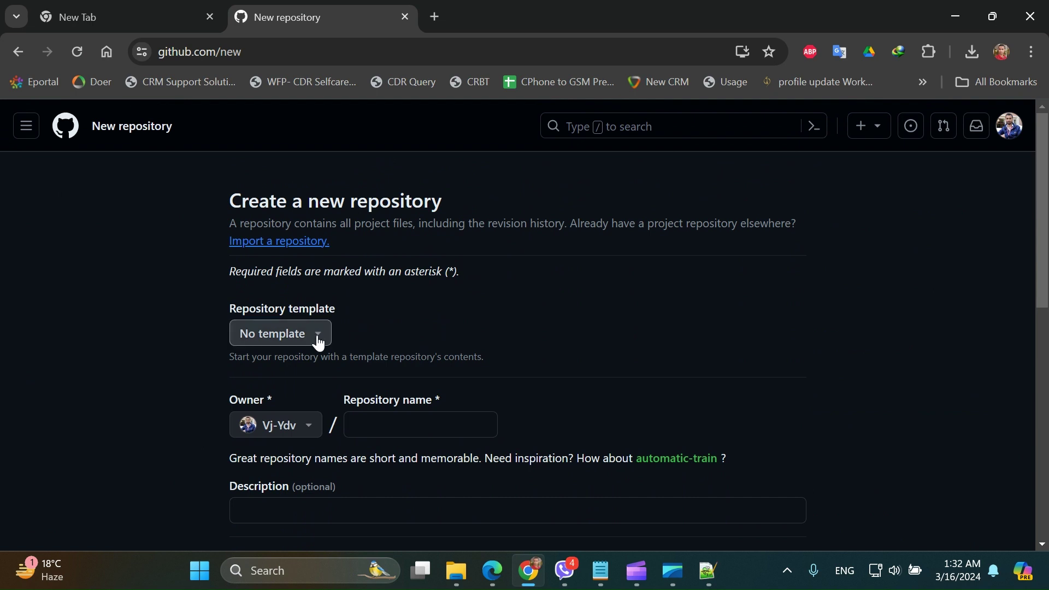
- Name the new repository bat_file_test and set its visibility to Private
scroll(328, 339, down, 1)
click(378, 340)
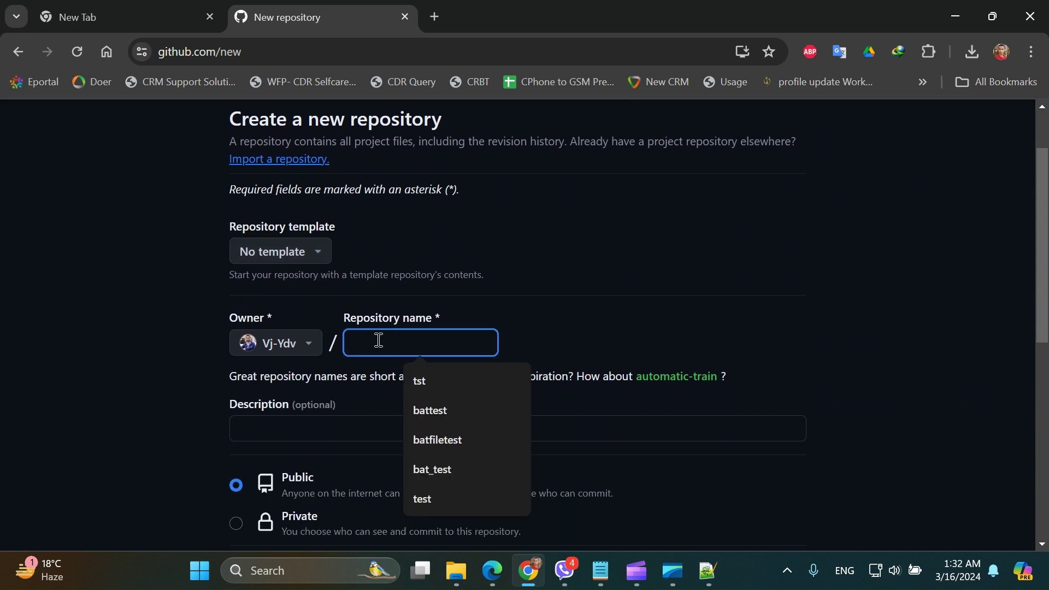
text(bat_)
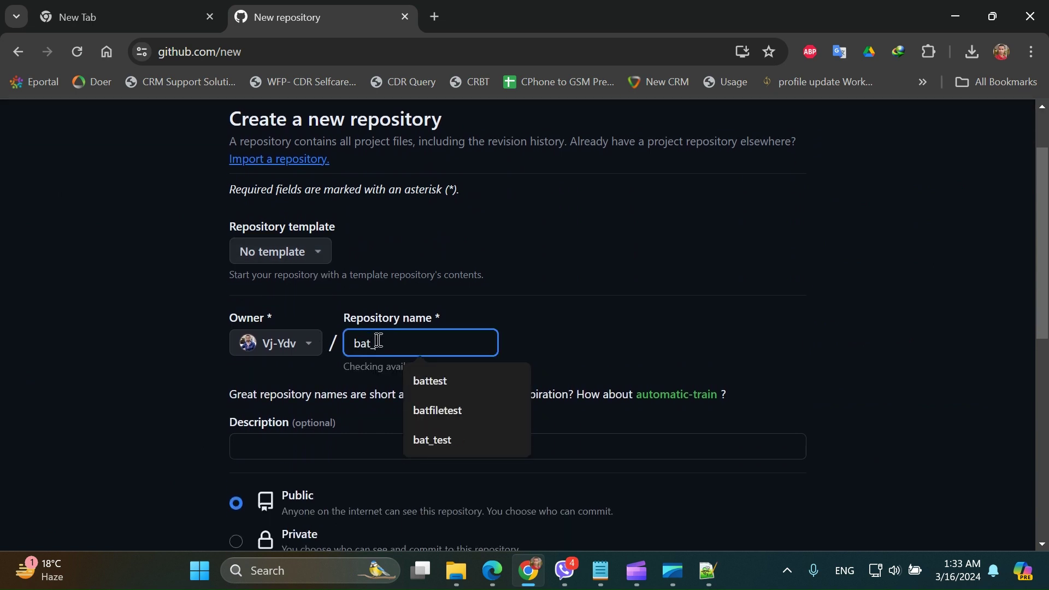
text(file_te)
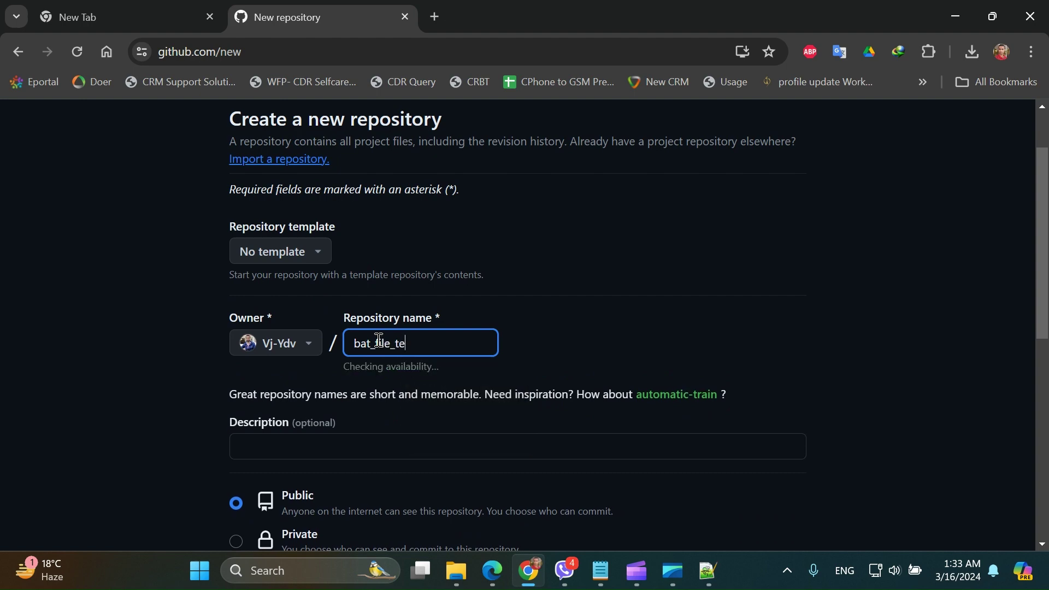
text(st)
scroll(449, 344, down, 3)
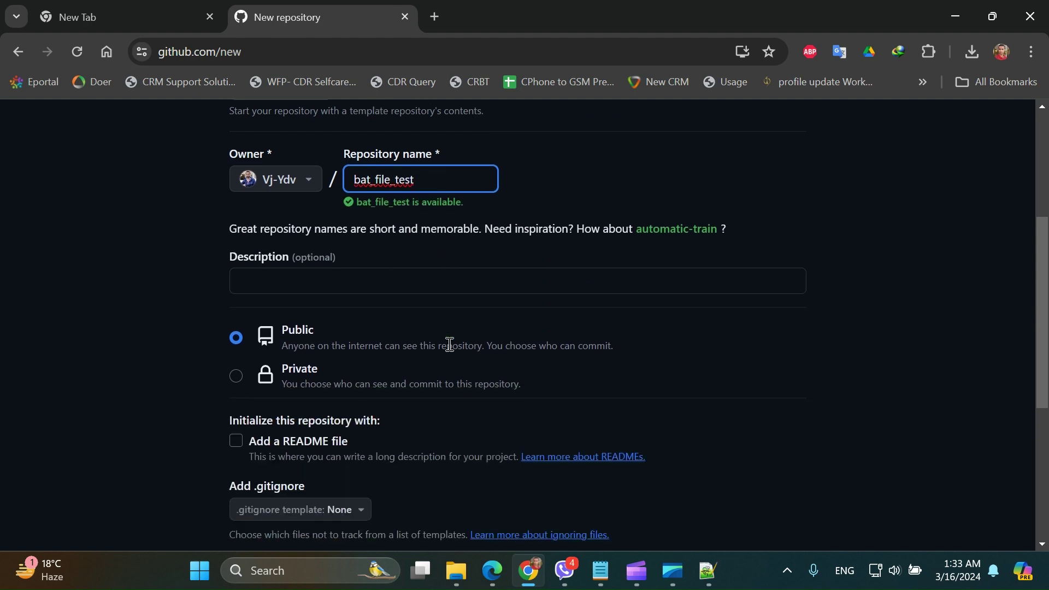
scroll(449, 344, down, 3)
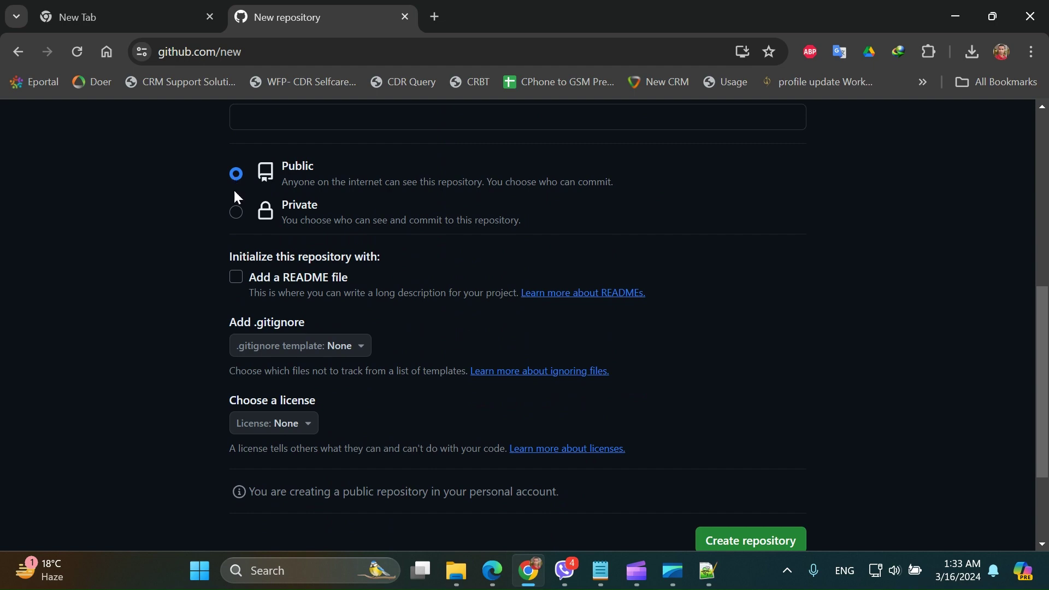
click(236, 213)
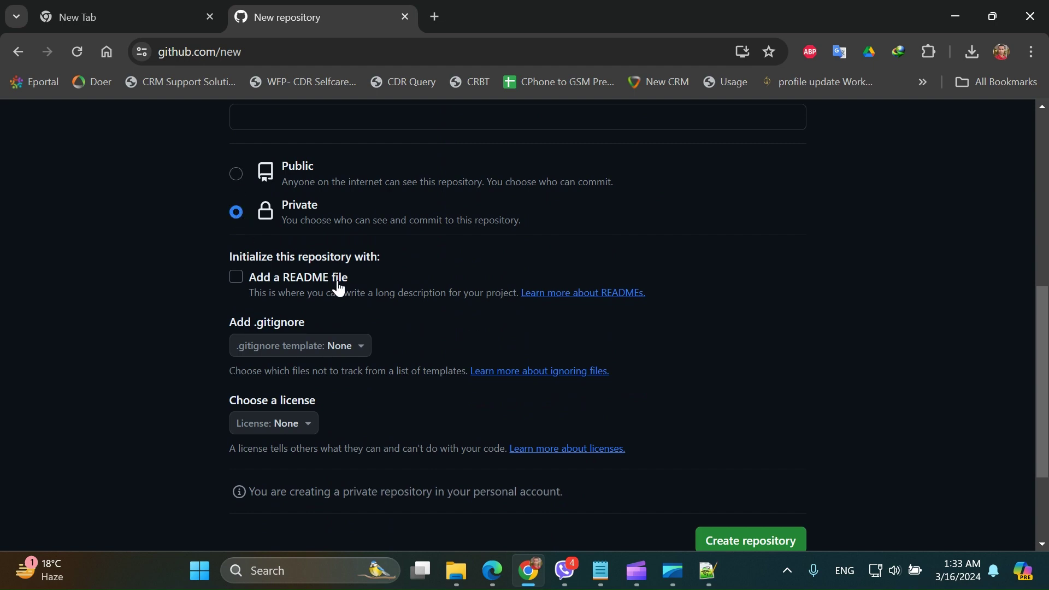
- Create the repository and scroll down to its command-line push instructions
scroll(473, 325, down, 3)
click(771, 399)
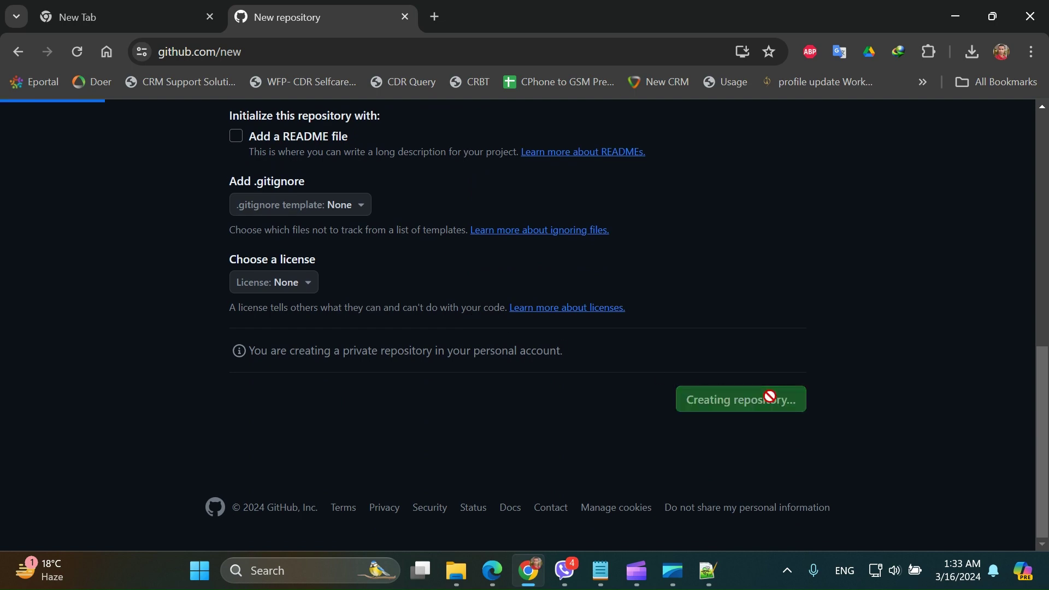
scroll(410, 363, down, 4)
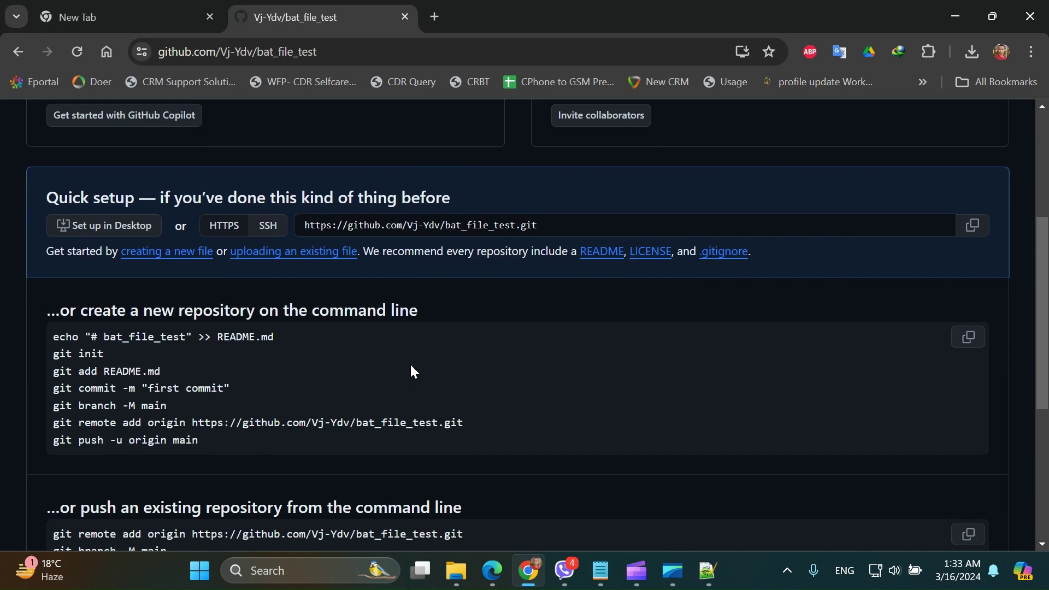
scroll(484, 410, down, 1)
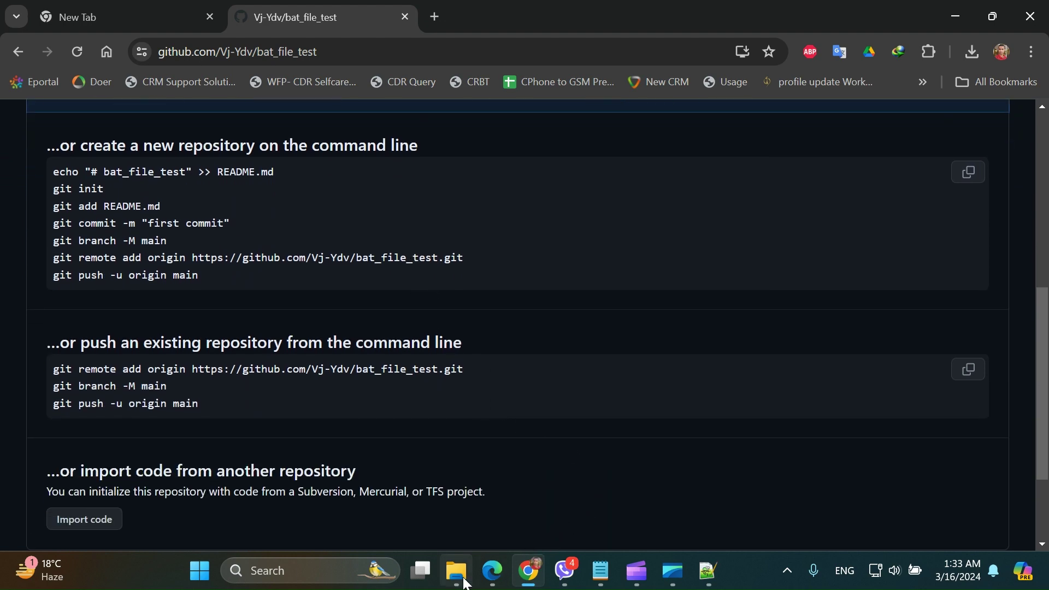
- Run 1_for_first_time_file_upload_only.bat from the Gitlab BAT files folder
mouse_move(457, 571)
click(458, 474)
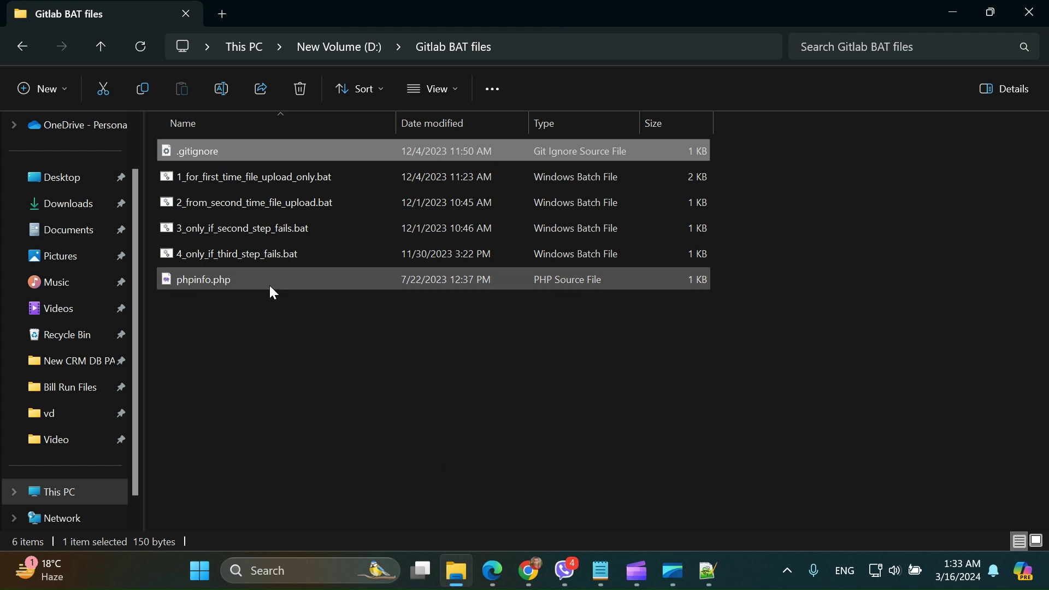
click(262, 187)
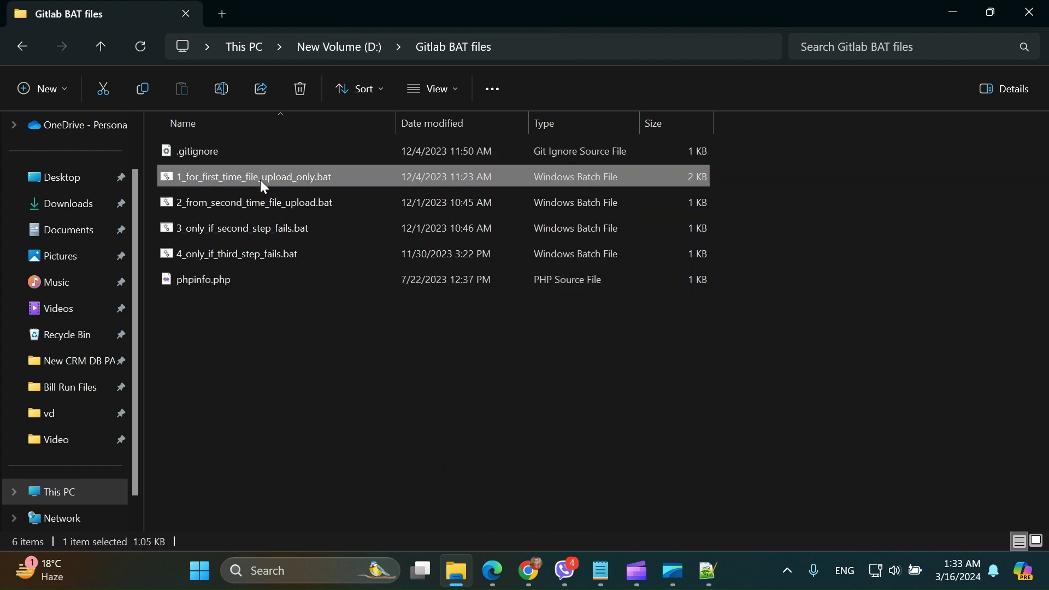
double_click(261, 180)
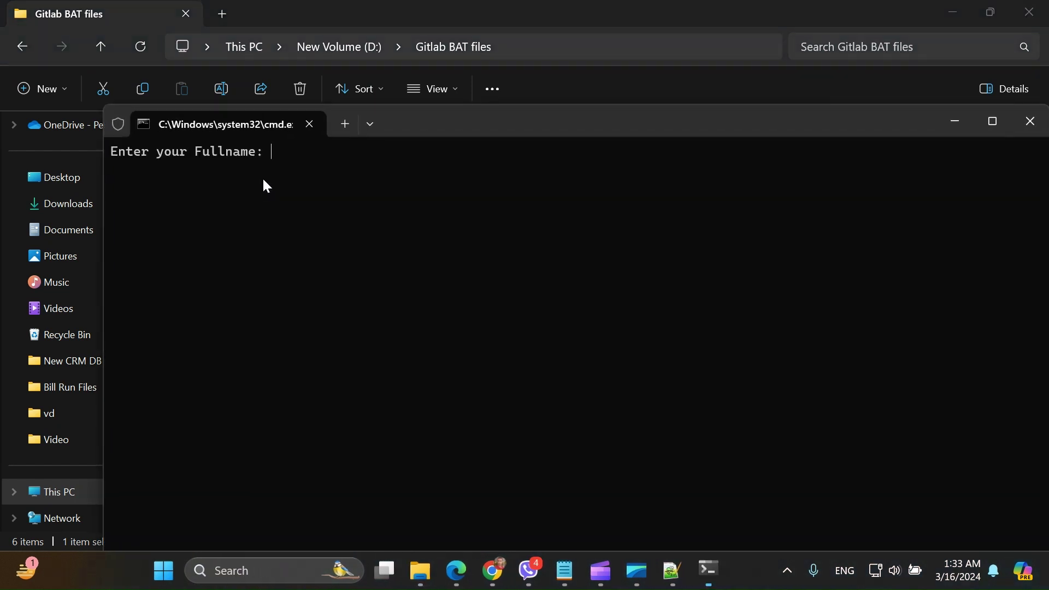
- Enter the user's full name and e-mail at the script prompts, then return to GitHub
text(cs)
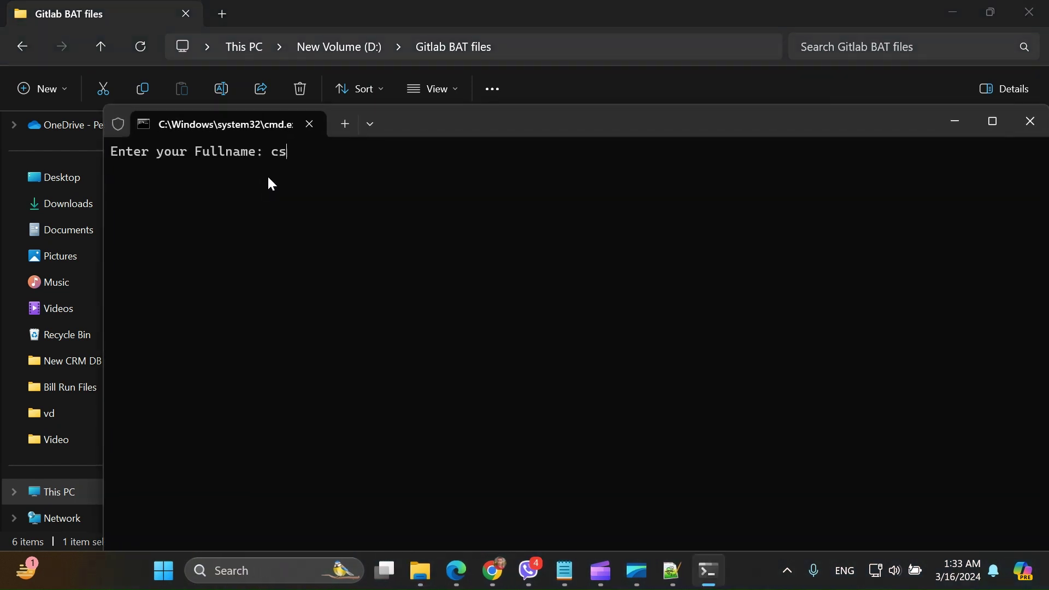
text( techware)
key(Return)
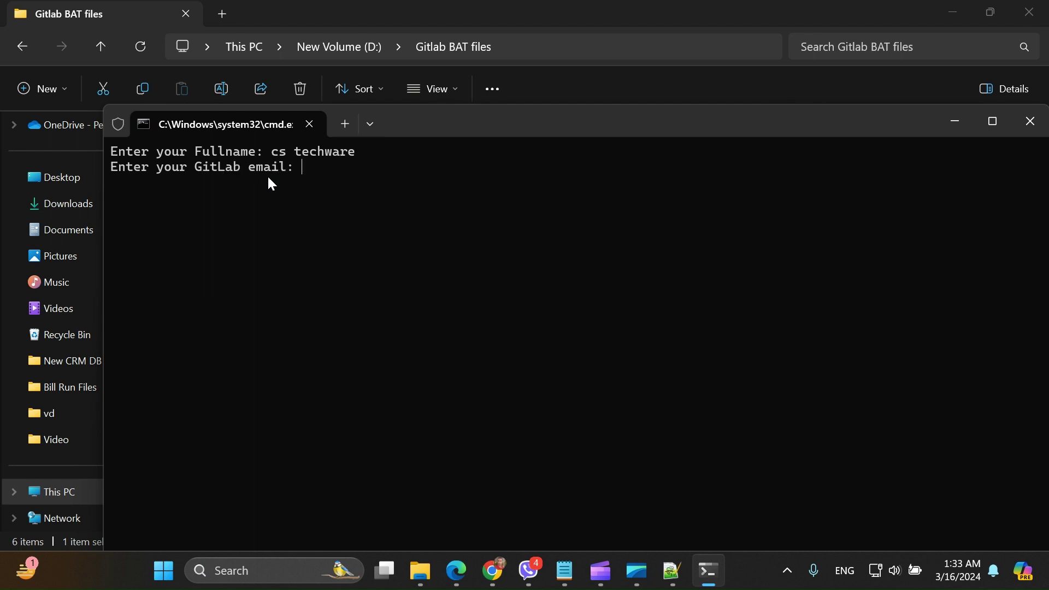
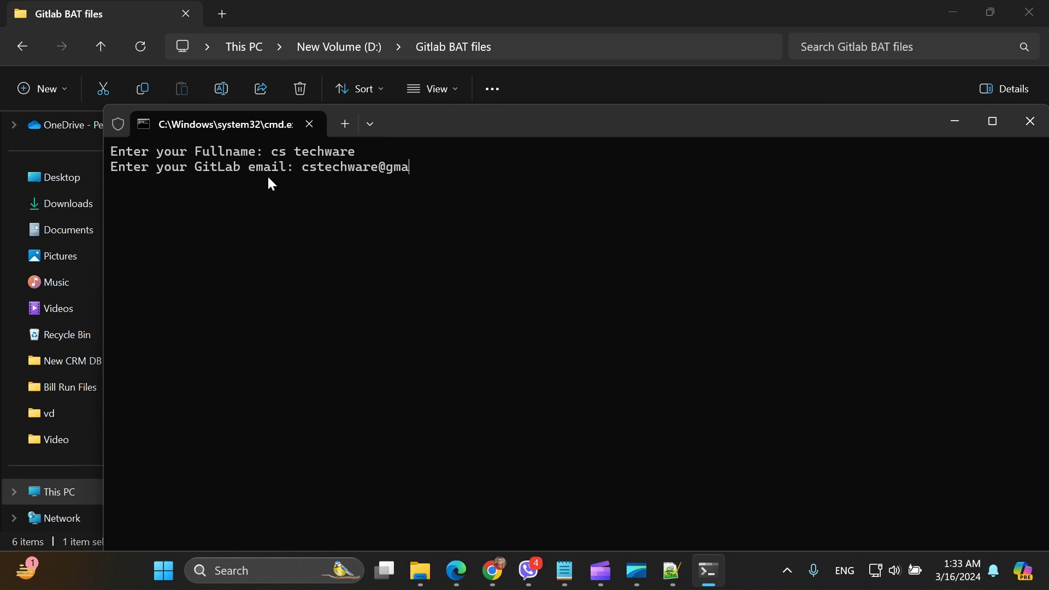
key(Return)
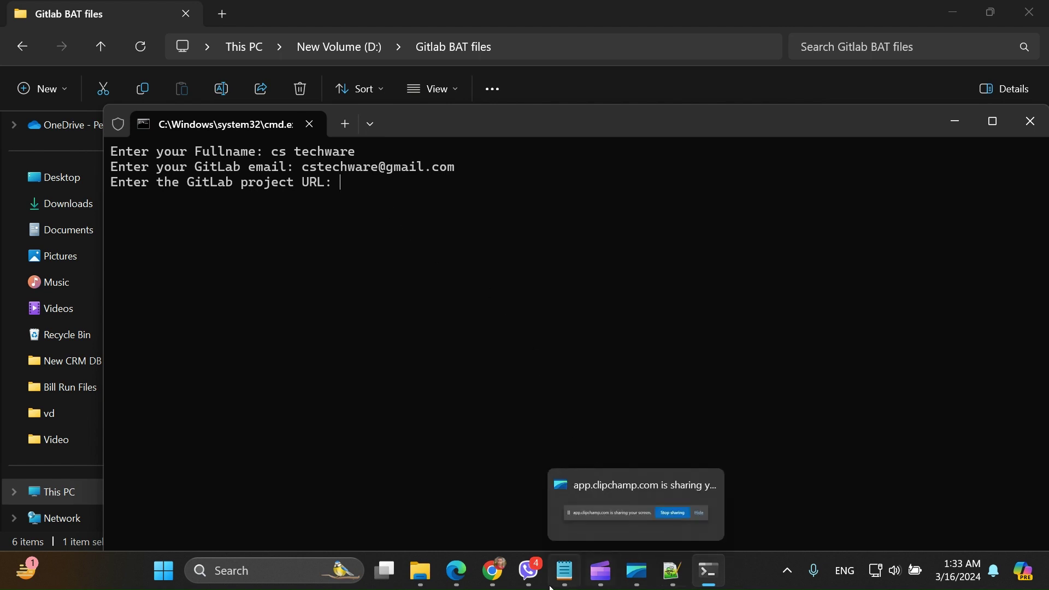
click(494, 571)
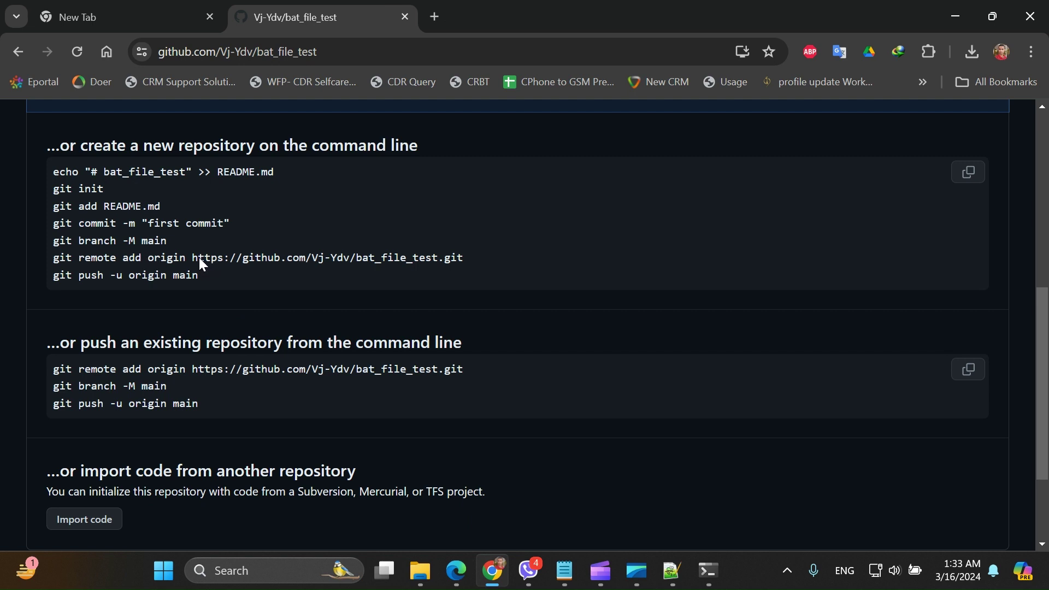
- Copy bat_file_test's full remote .git URL from the setup page, then minimise Chrome
shift+click(445, 258)
click(476, 261)
drag(463, 258, 190, 258)
key(ctrl+c)
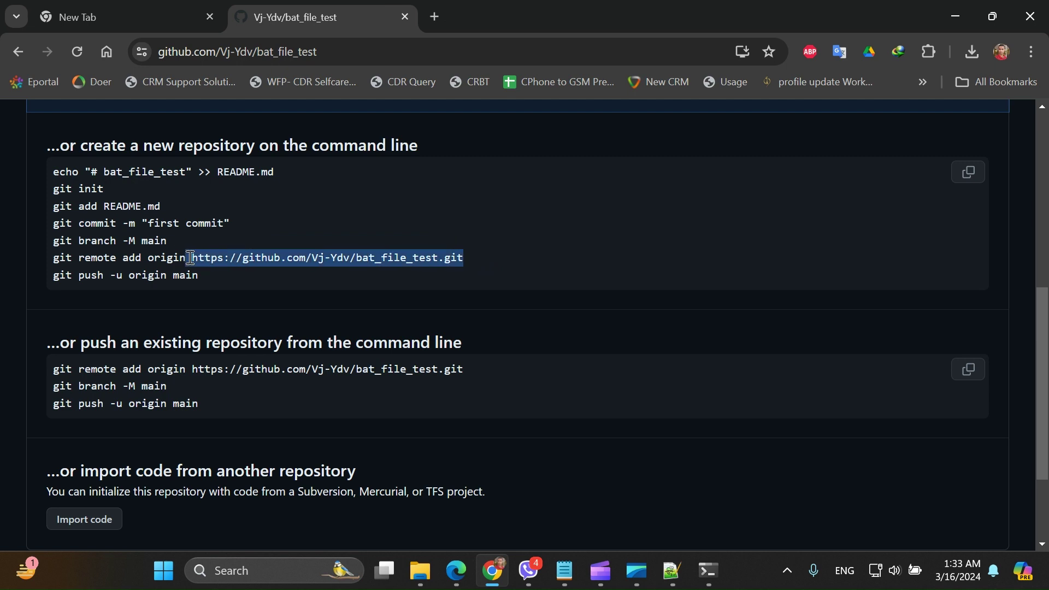
right_click(221, 260)
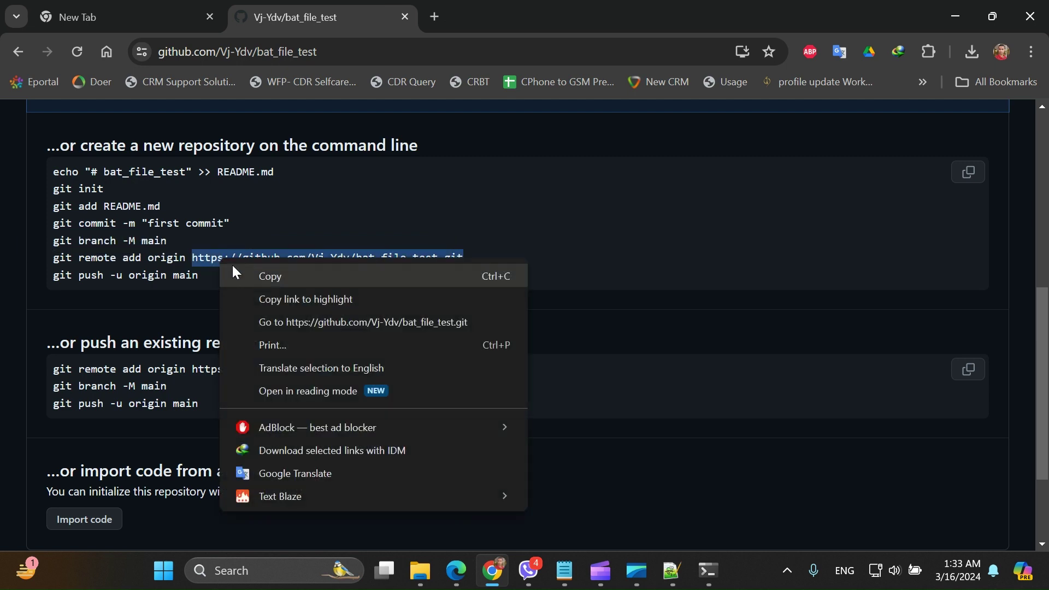
click(257, 270)
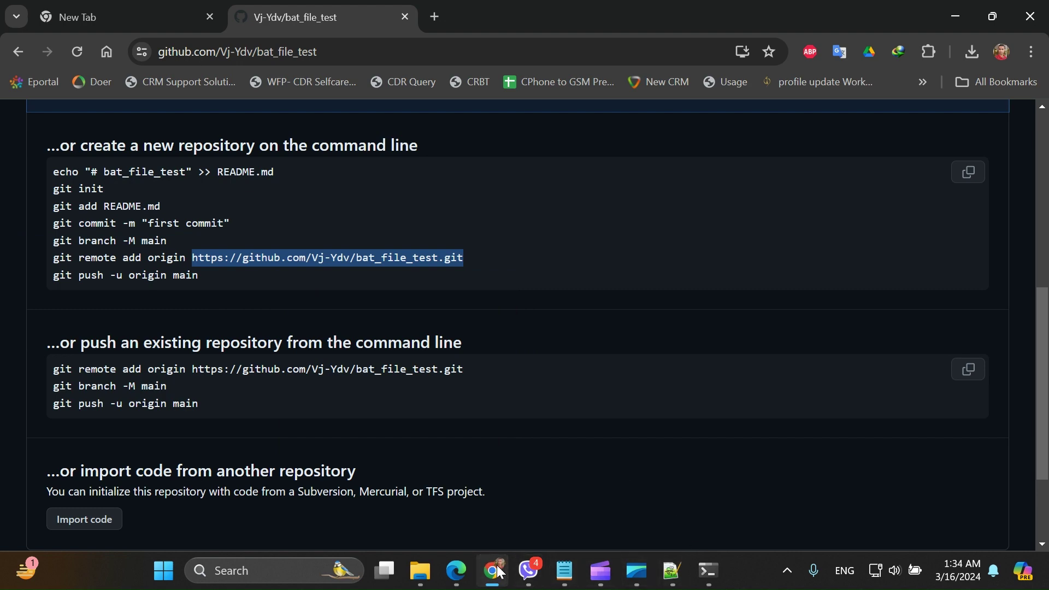
click(500, 572)
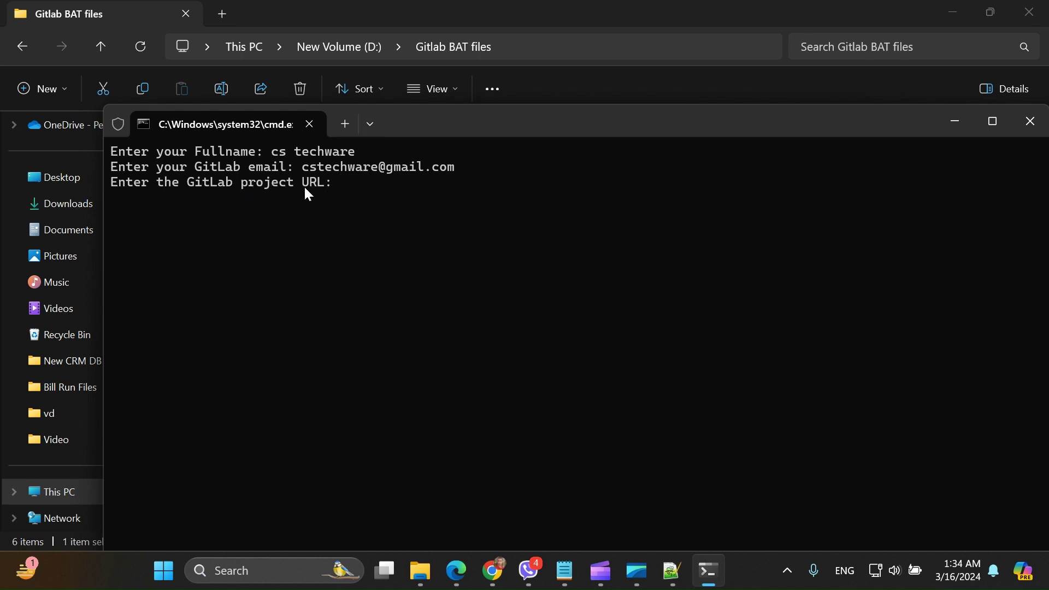
- Paste the repository URL, commit as 'first commit', push to main, then close the script
key(ctrl+v)
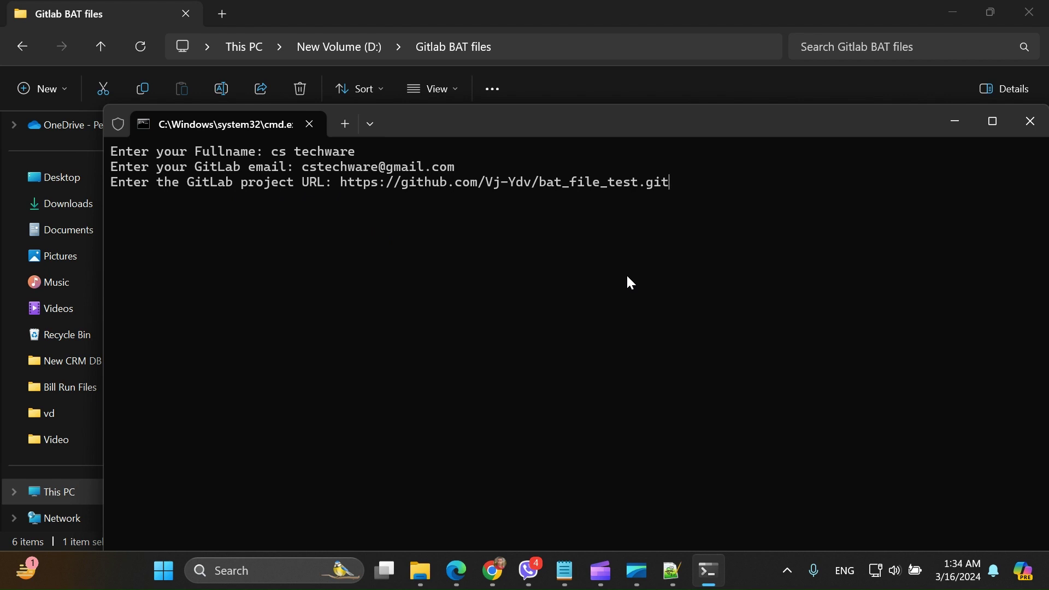
key(Return)
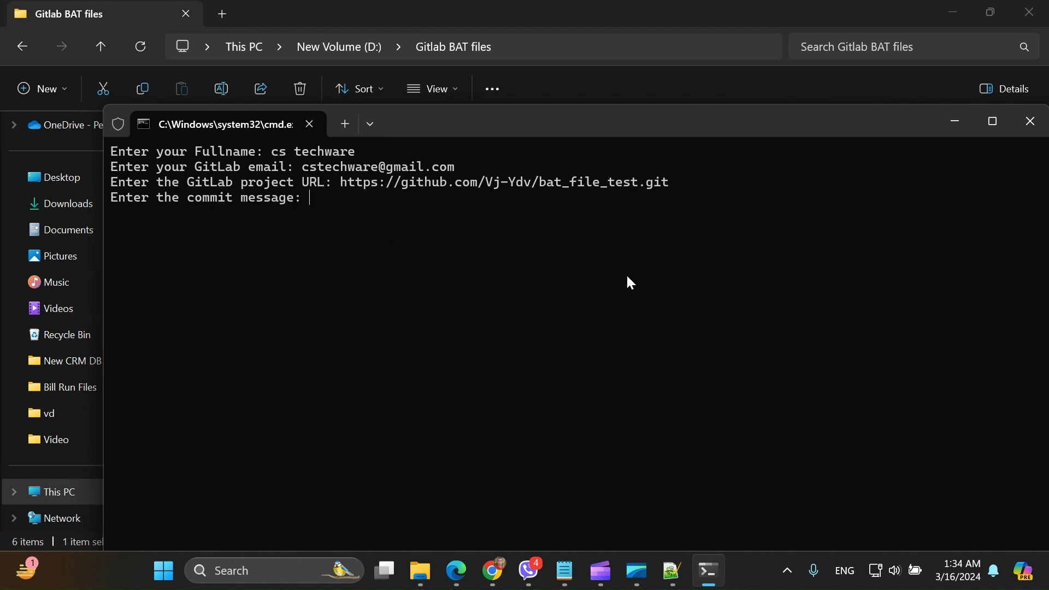
text(first commit)
key(Return)
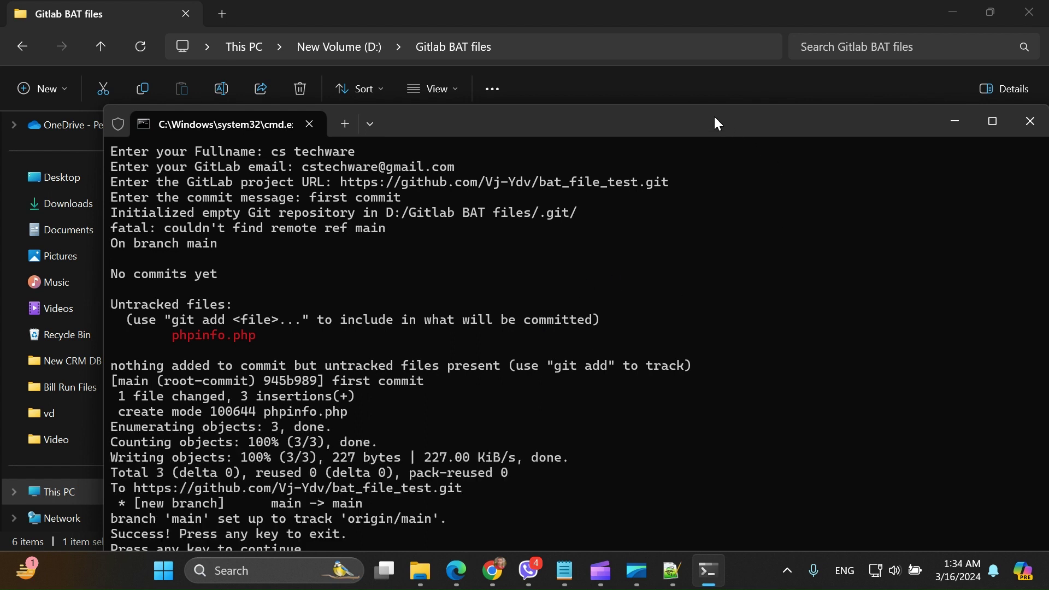
drag(719, 123, 658, 31)
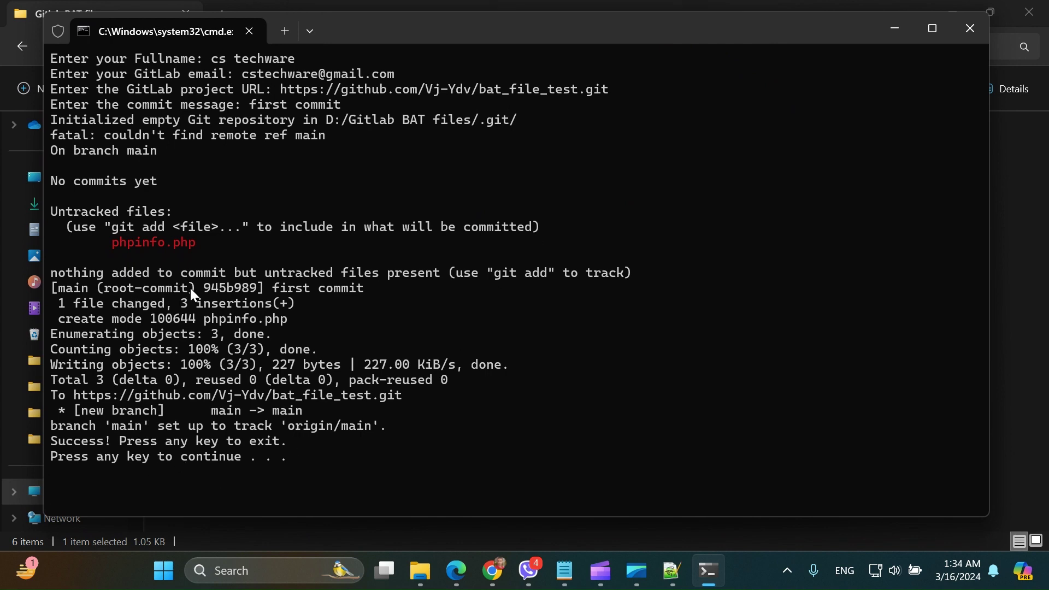
key(Return)
- Reload bat_file_test to confirm phpinfo.php from the 945b989 first commit, then minimise Chrome
click(526, 572)
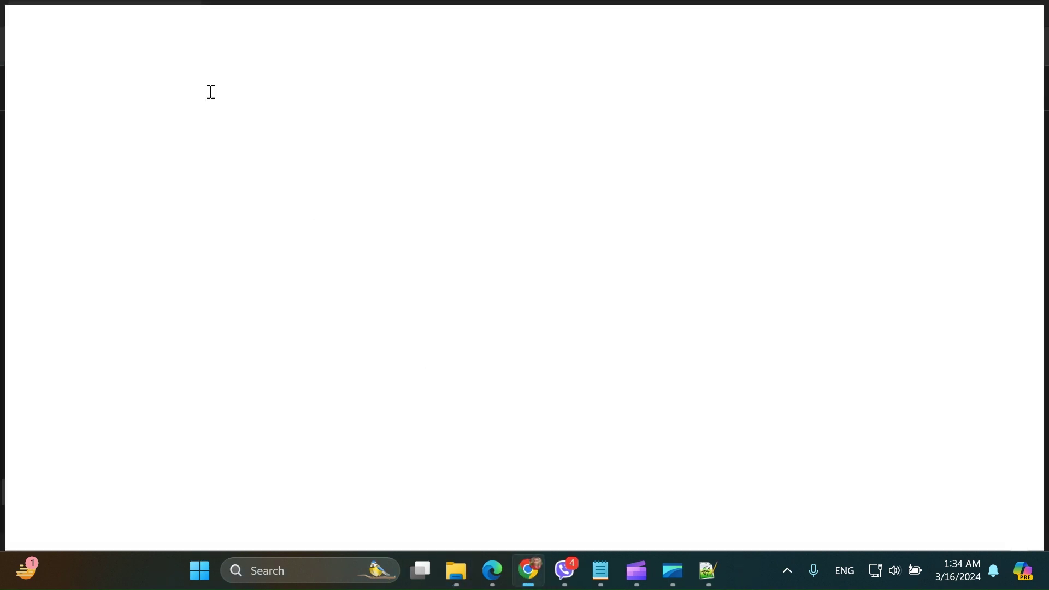
click(78, 50)
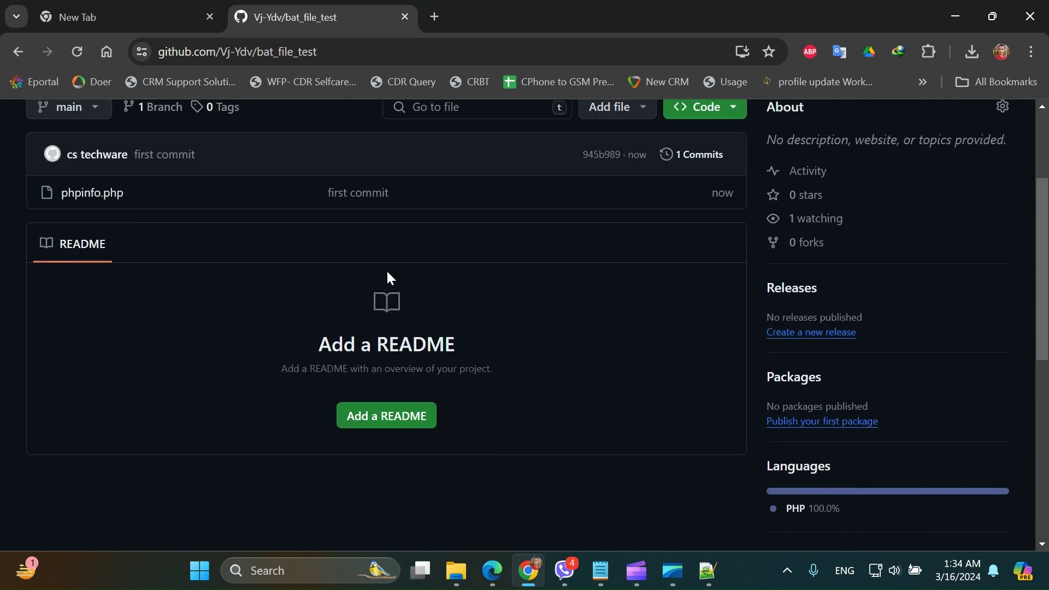
scroll(388, 279, up, 3)
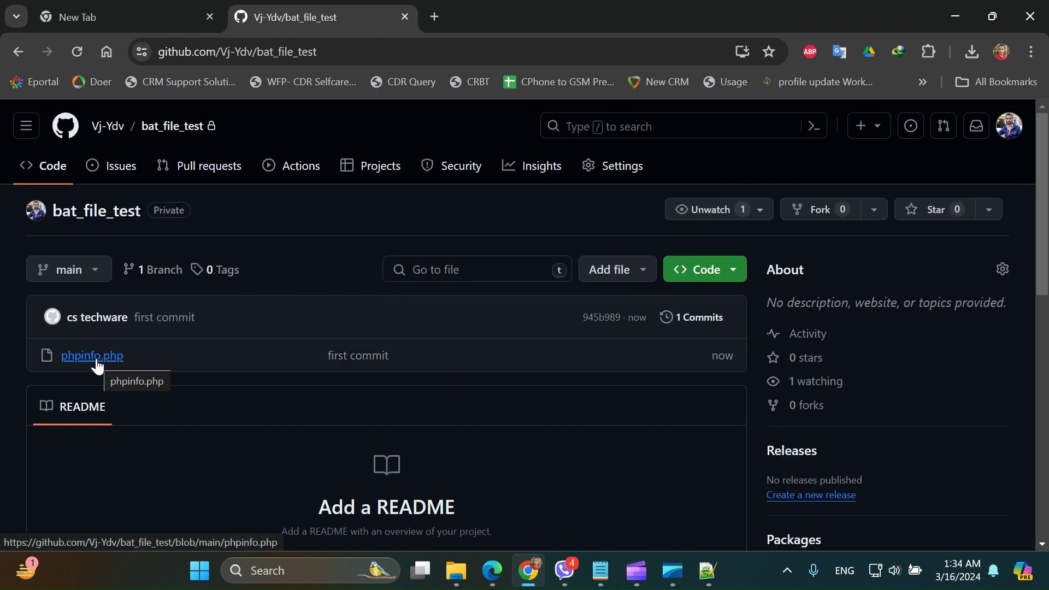
click(539, 577)
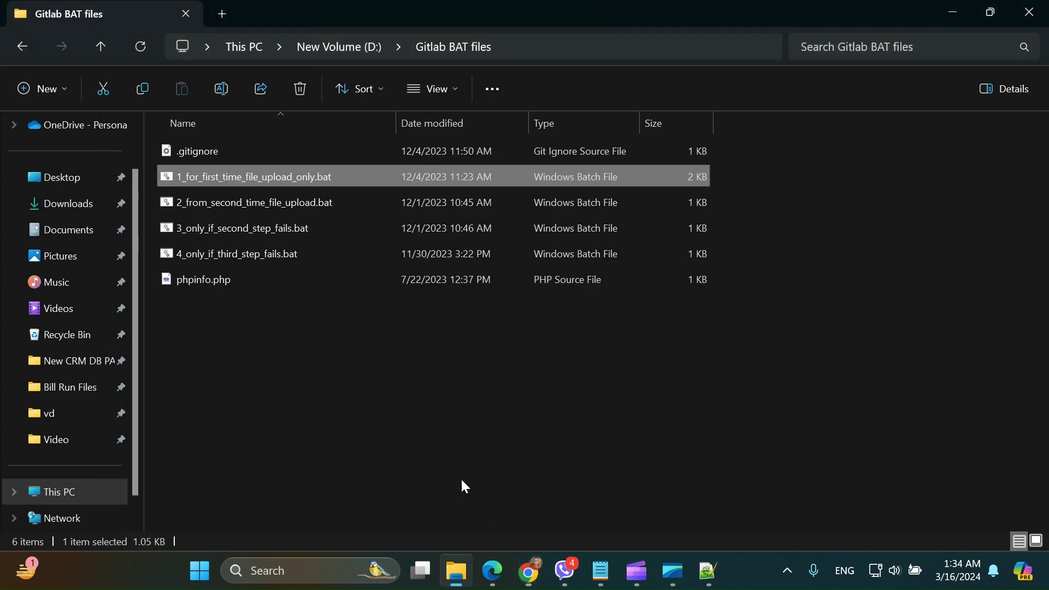
- Create an empty text file named 'New Text Document.txt' in the Gitlab BAT files folder
right_click(355, 414)
mouse_move(444, 341)
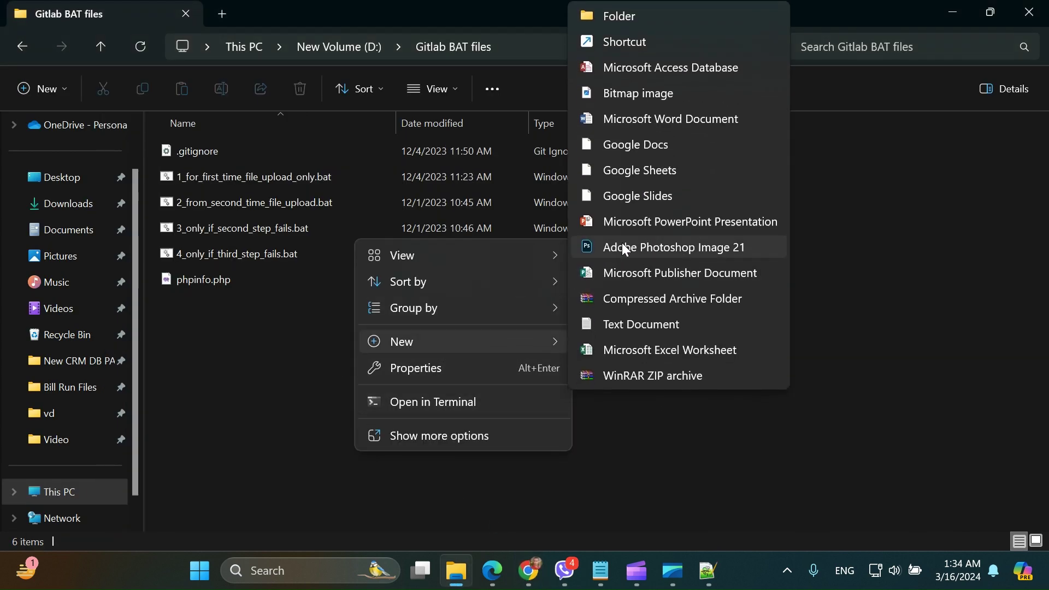
click(642, 324)
key(Return)
click(350, 397)
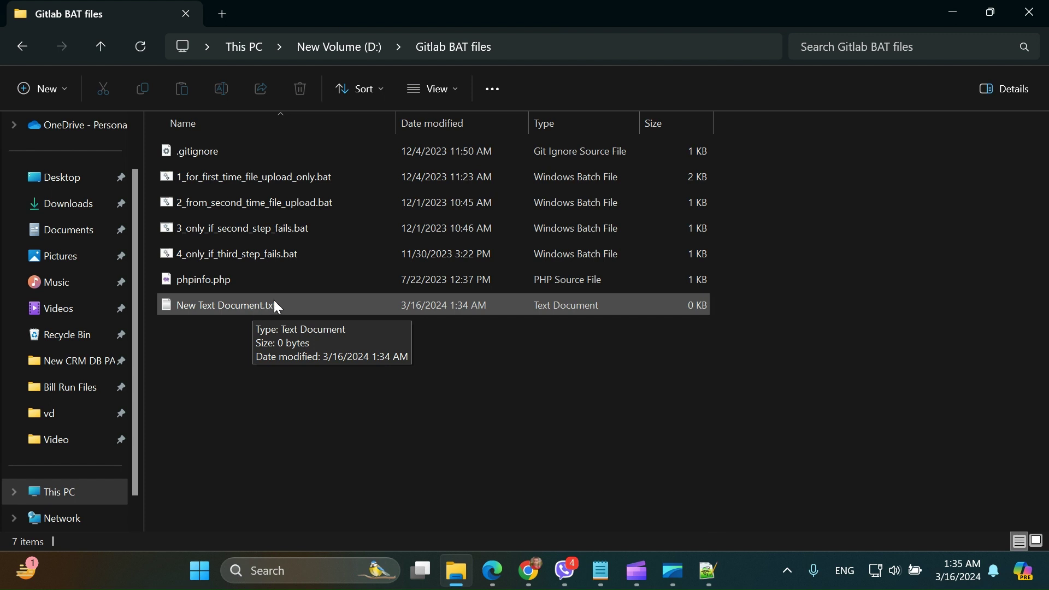
- Run 2_from_second_time_file_upload.bat with the commit message 'second commit' to push the new file
double_click(230, 207)
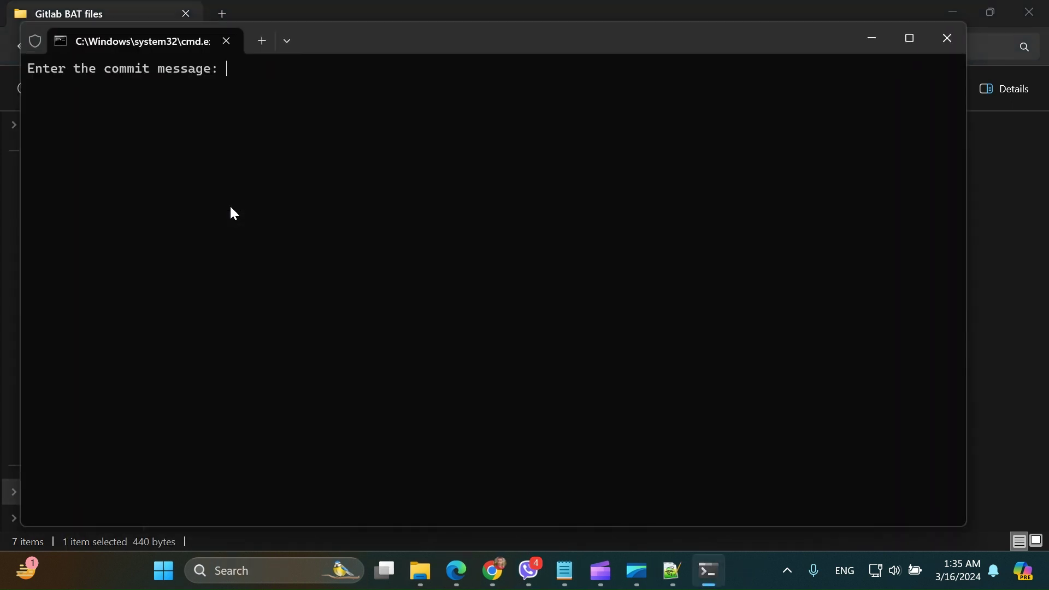
text(second commit)
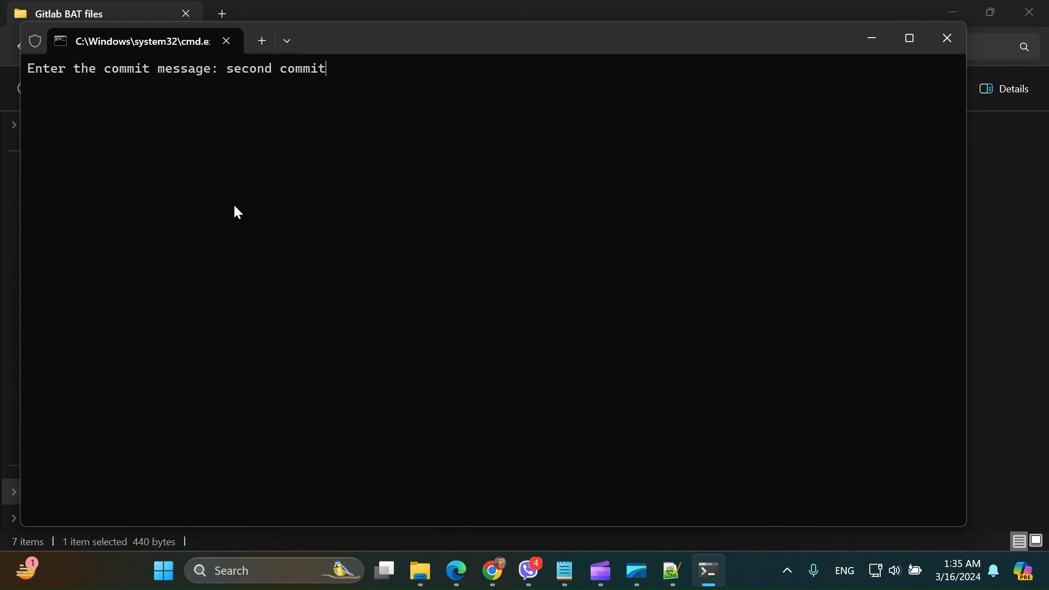
key(Return)
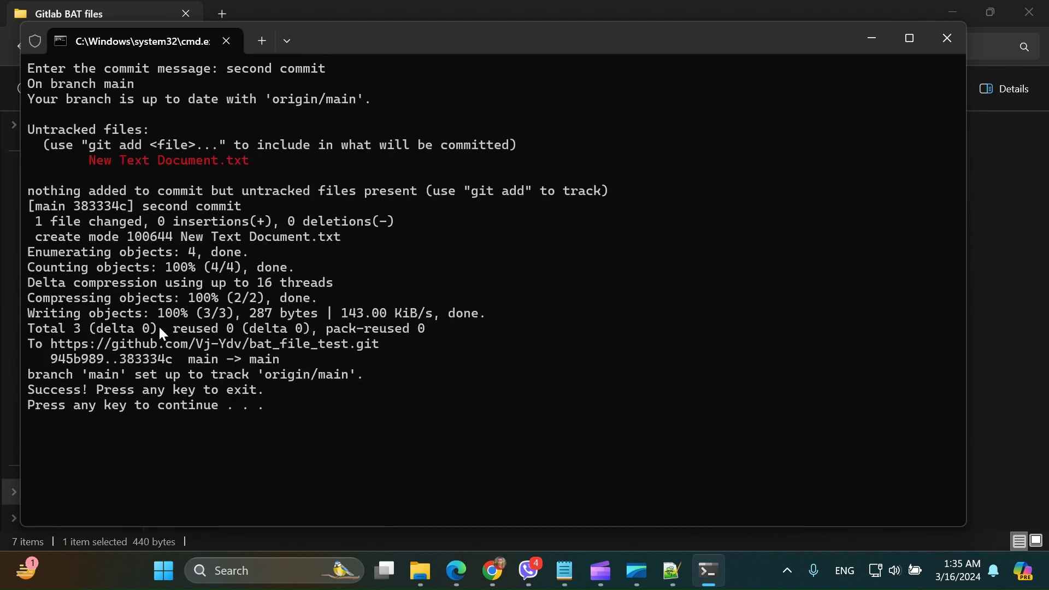
key(Return)
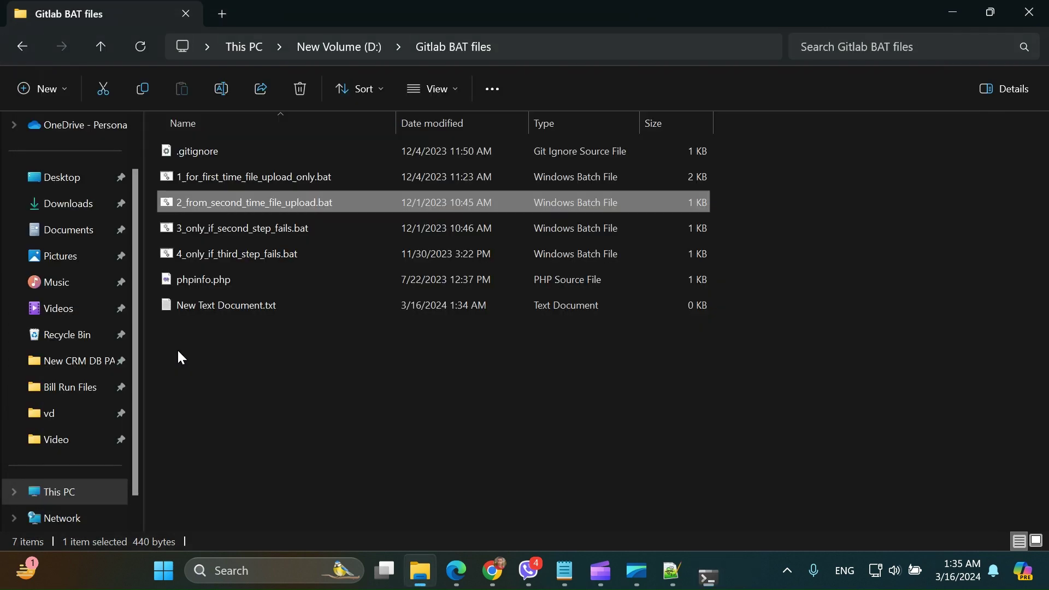
- Reload the GitHub bat_file_test page to confirm 2 commits, then return to the folder
click(528, 571)
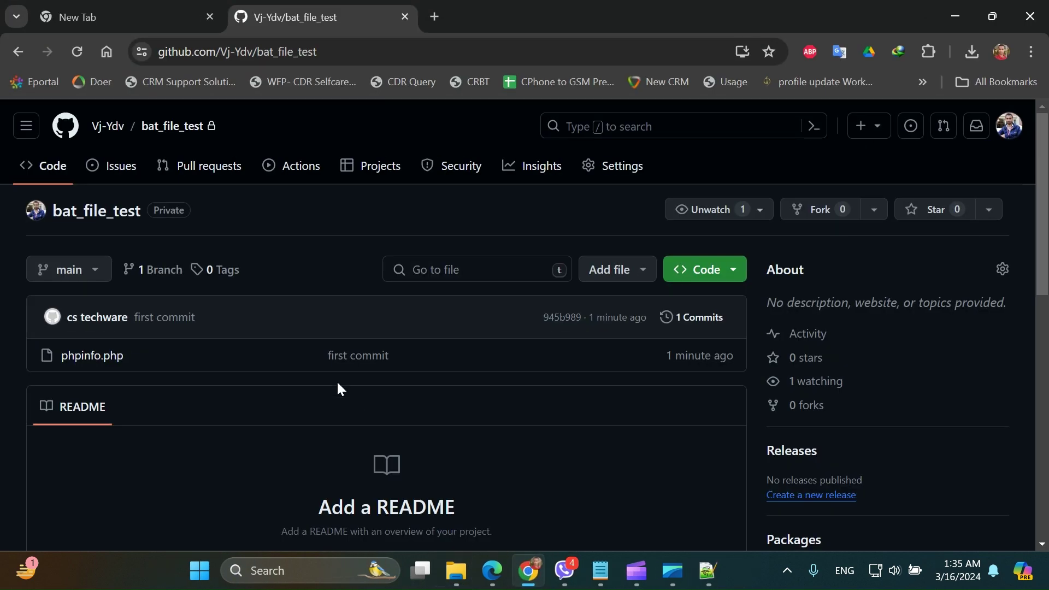
click(77, 52)
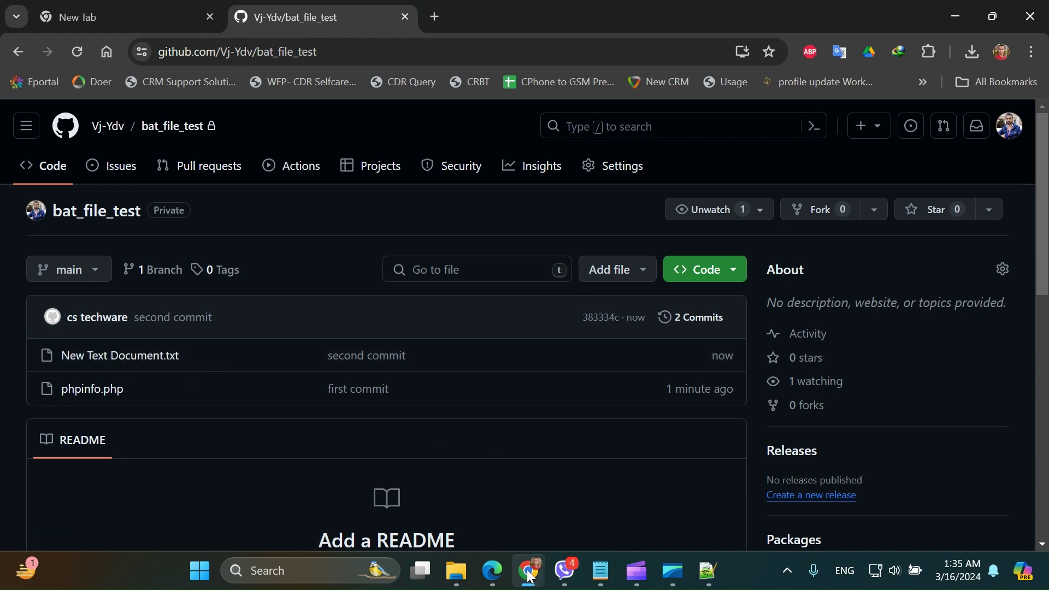
click(457, 571)
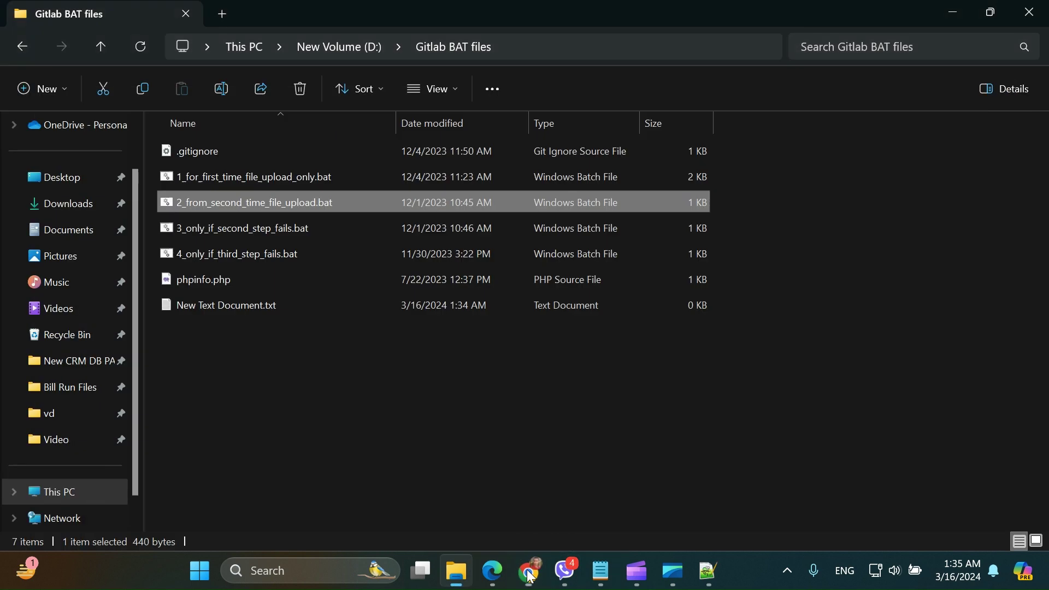
click(236, 230)
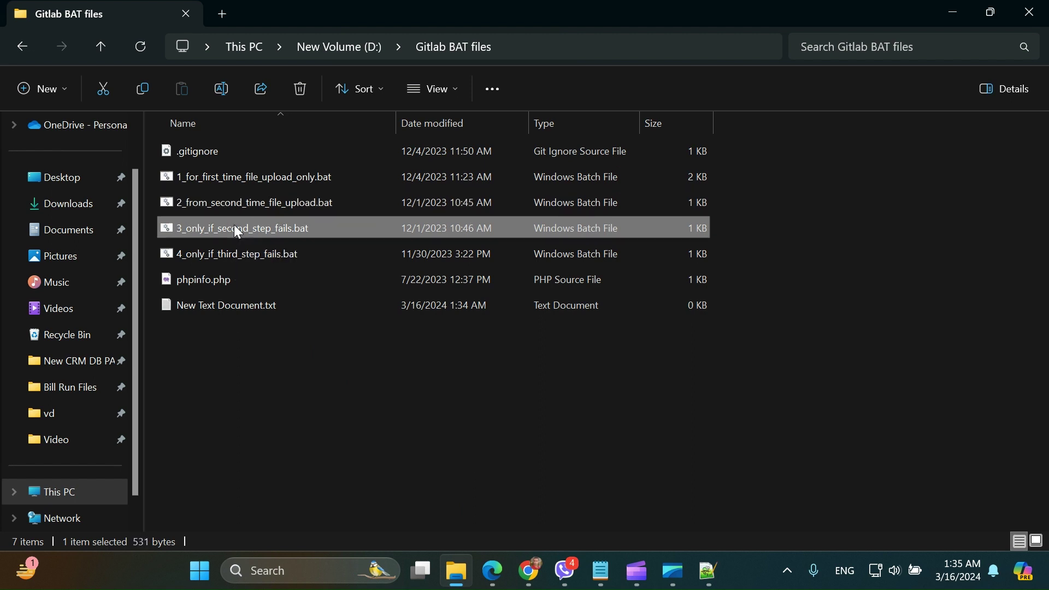
click(242, 255)
click(249, 236)
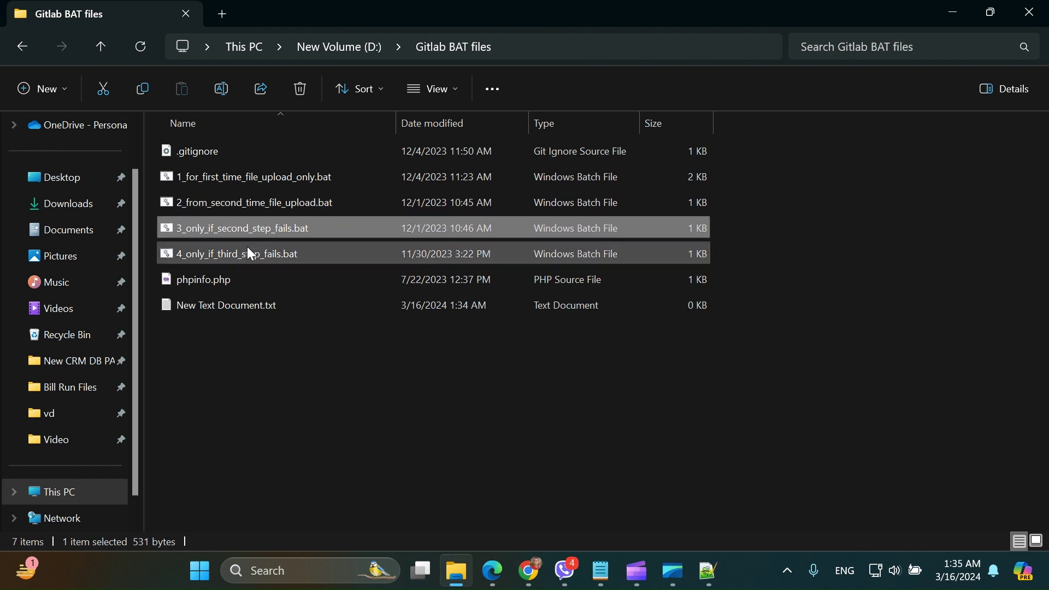
click(247, 249)
click(247, 229)
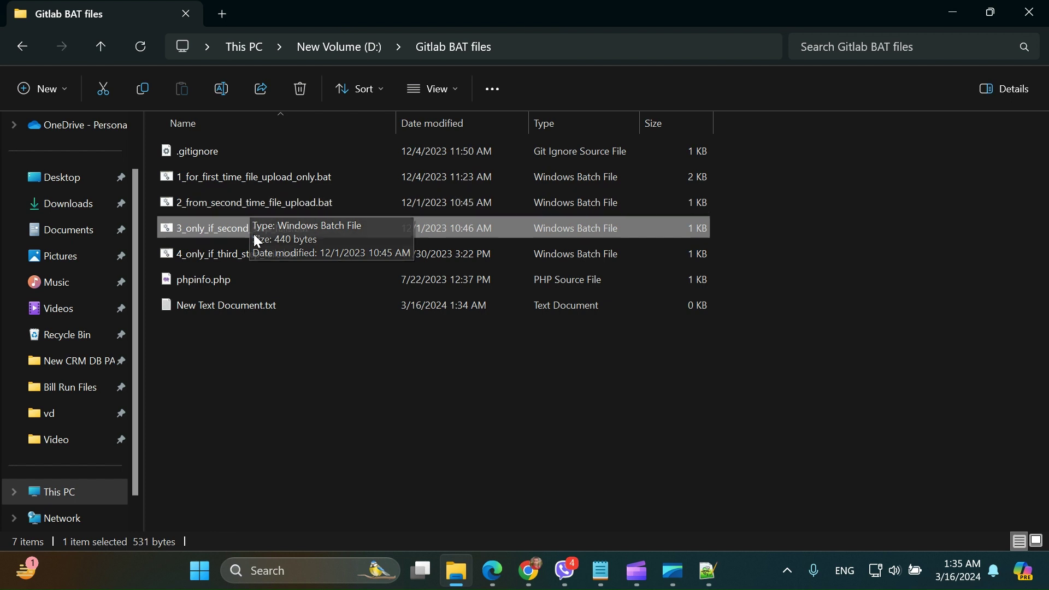
click(293, 373)
click(230, 183)
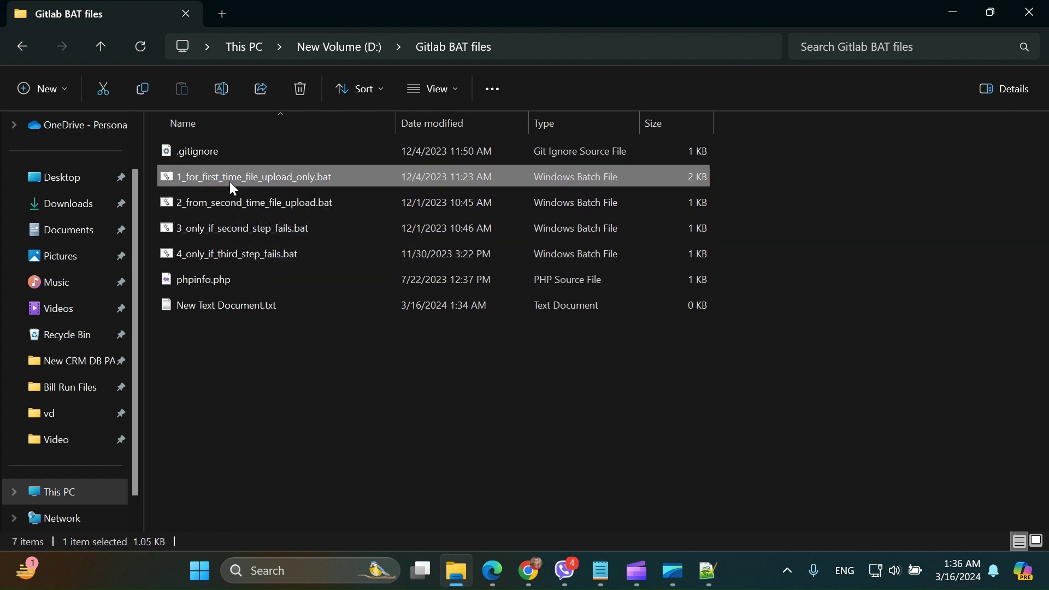
- Read through 1_for_first_time_file_upload_only.bat in Notepad++, then close it and minimize the editor
right_click(231, 182)
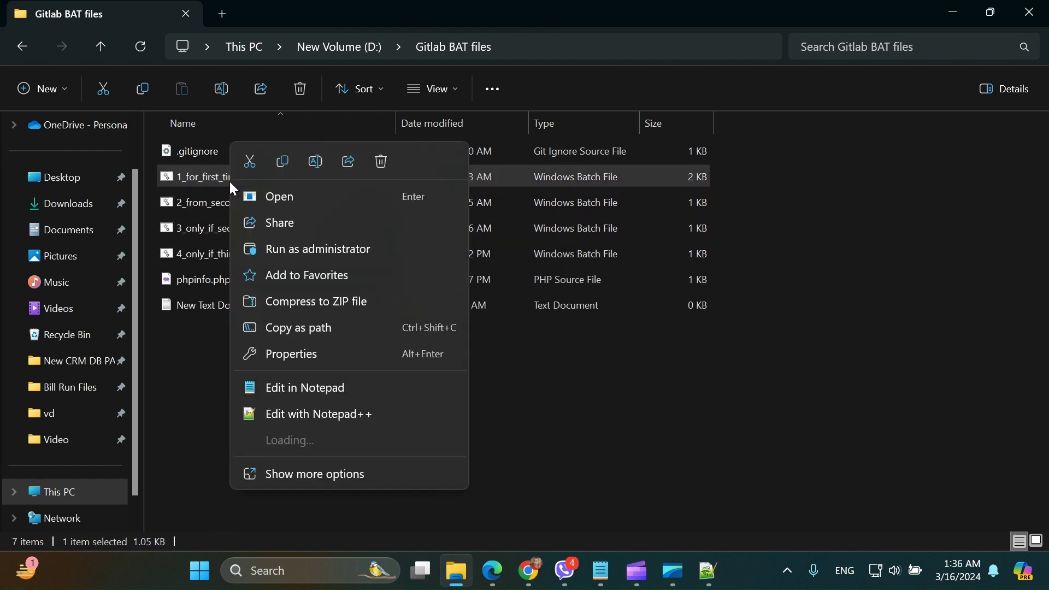
click(315, 417)
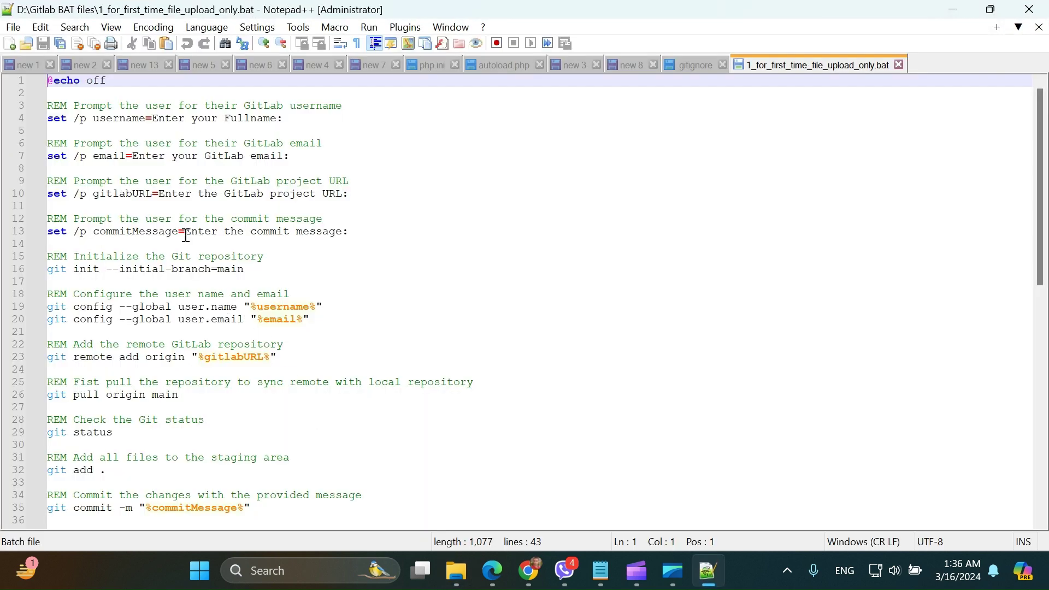
scroll(102, 214, down, 4)
scroll(103, 213, up, 4)
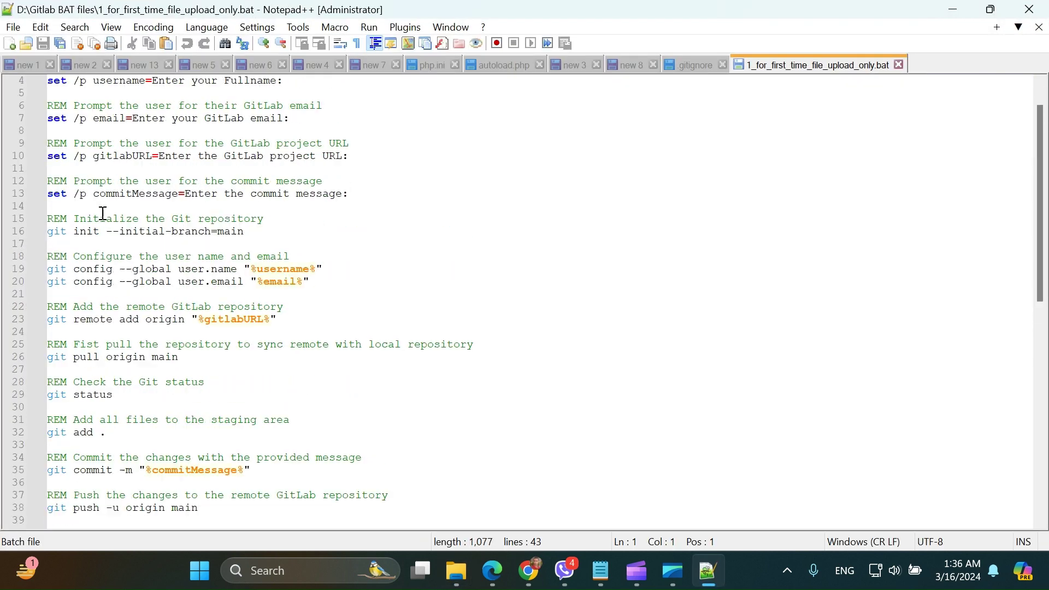
click(899, 65)
click(954, 9)
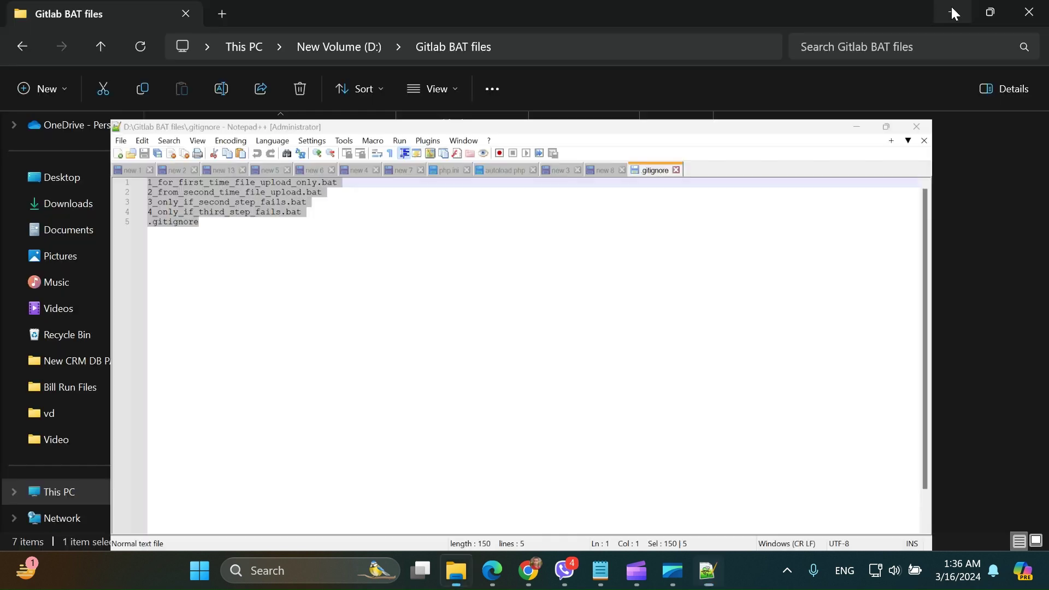
- Review 2_from_second_time_file_upload.bat in Notepad++, then close it and minimize the editor
click(253, 202)
right_click(254, 201)
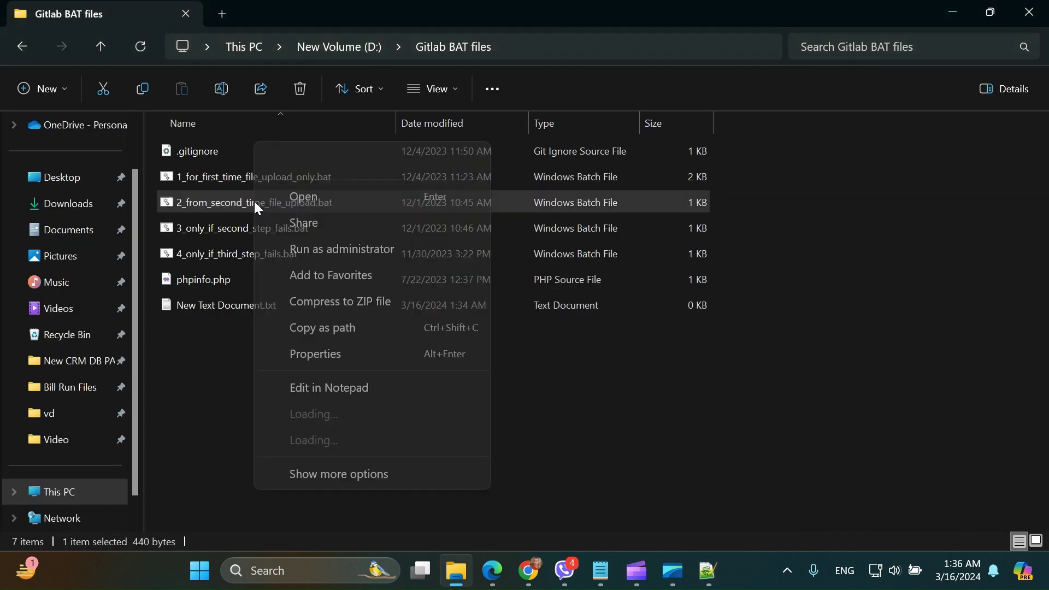
click(339, 417)
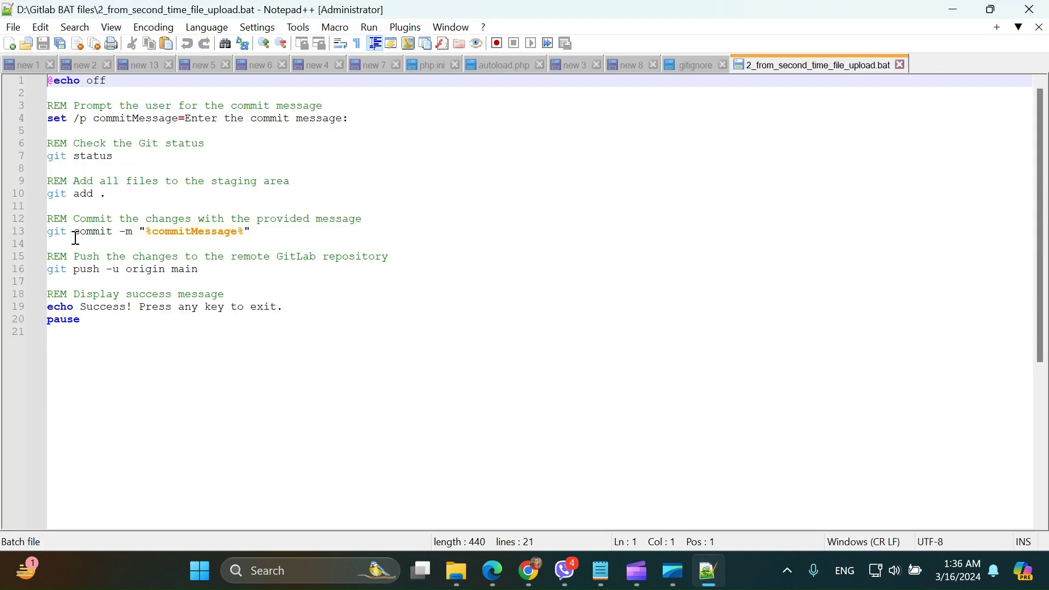
click(901, 65)
click(954, 10)
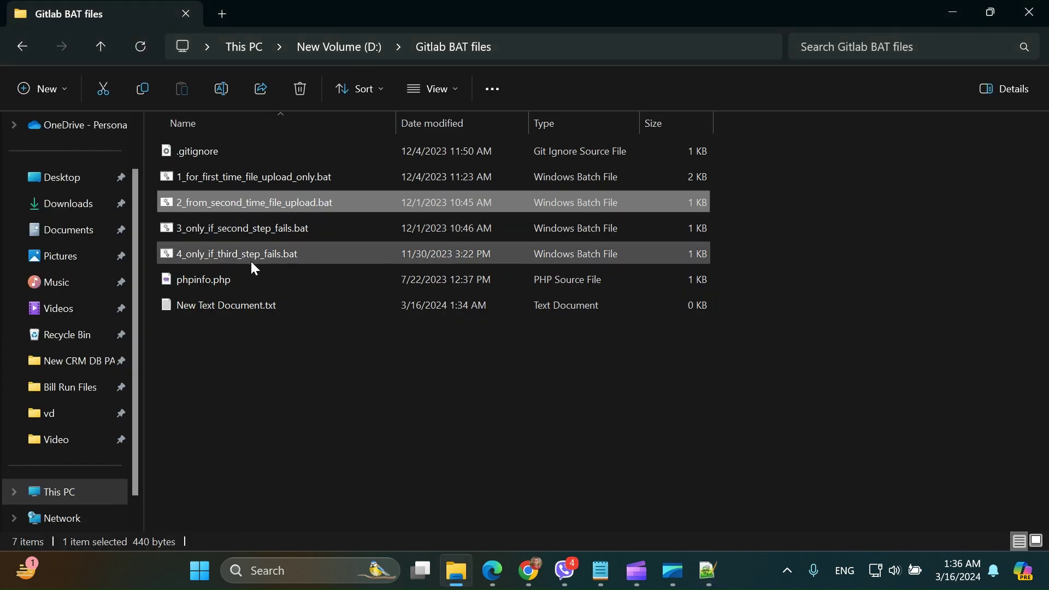
- Review 3_only_if_second_step_fails.bat in Notepad++, then close it and minimize the editor
click(235, 234)
right_click(236, 239)
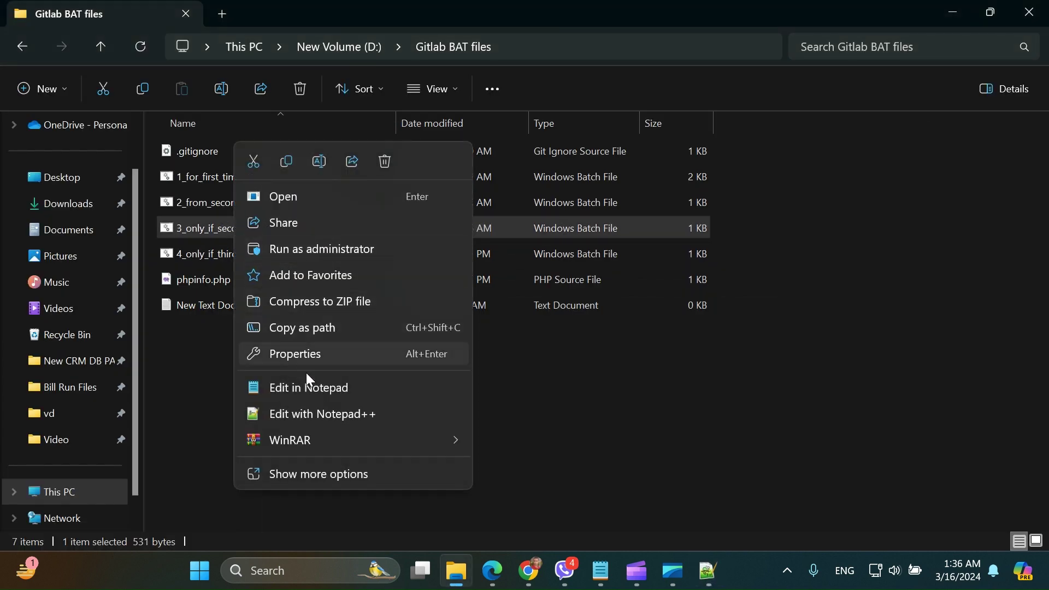
click(322, 415)
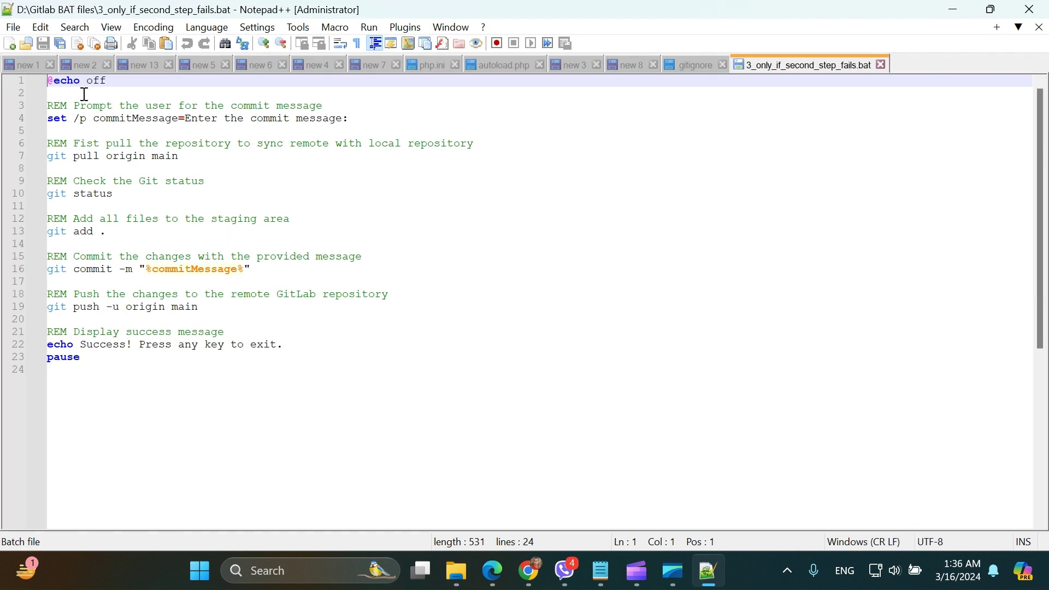
click(883, 65)
click(954, 10)
- Review 4_only_if_third_step_fails.bat in Notepad++, including lines 12-26, then close and minimize it
click(210, 256)
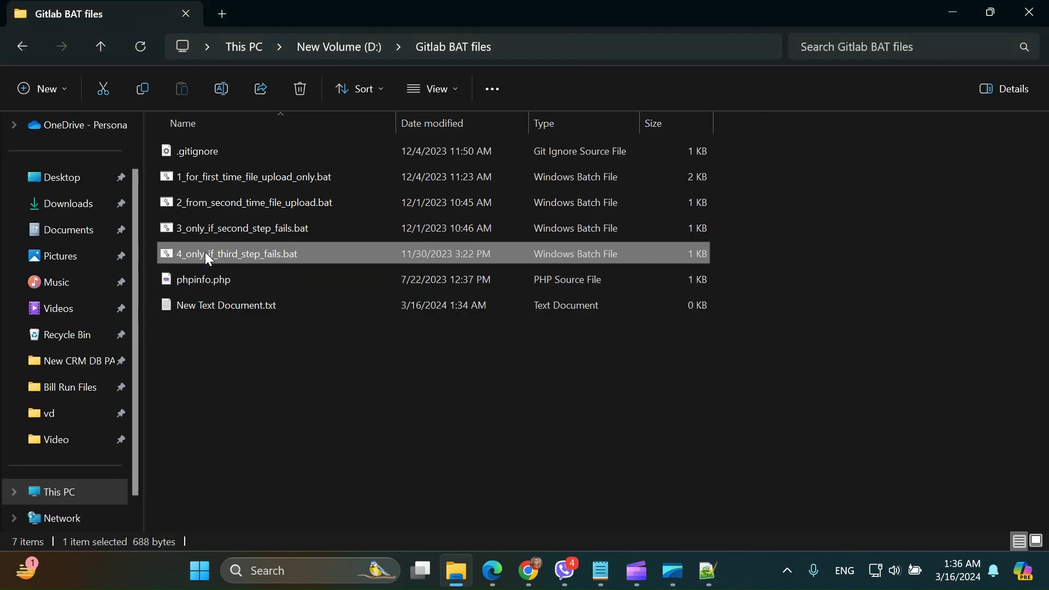
right_click(205, 254)
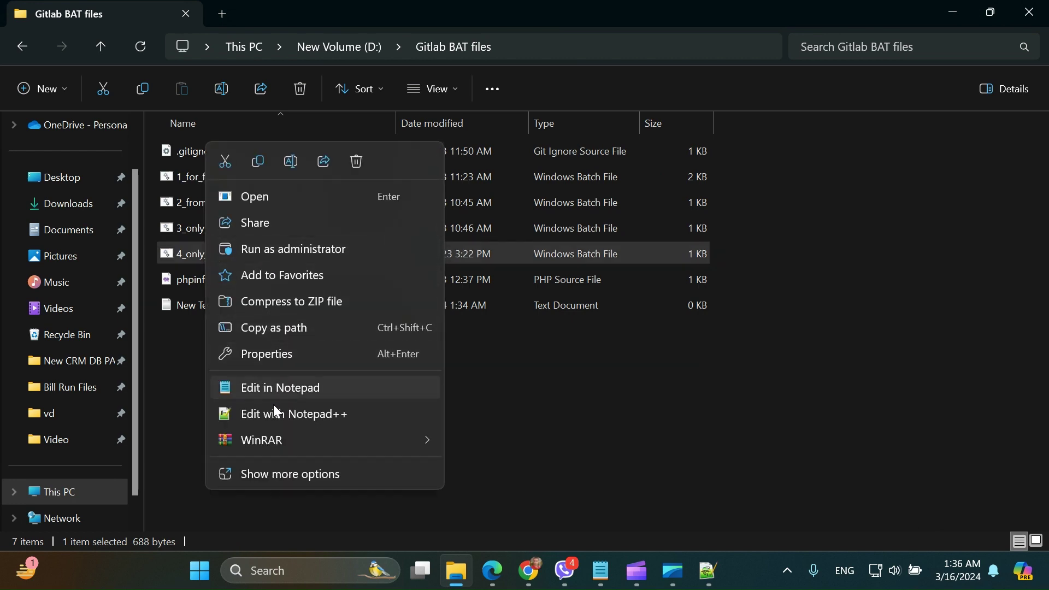
click(277, 413)
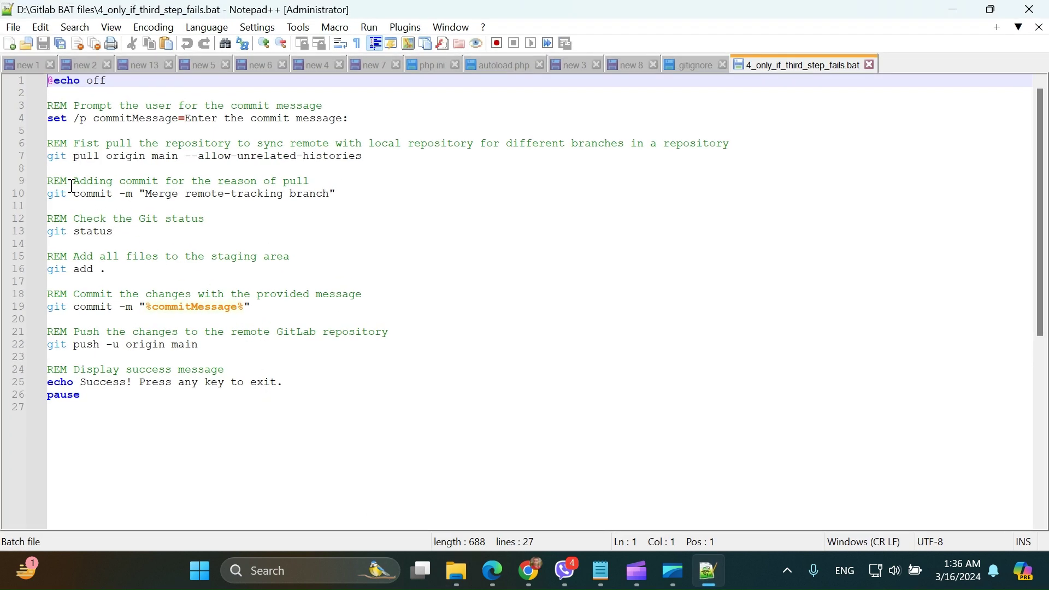
drag(119, 408, 10, 202)
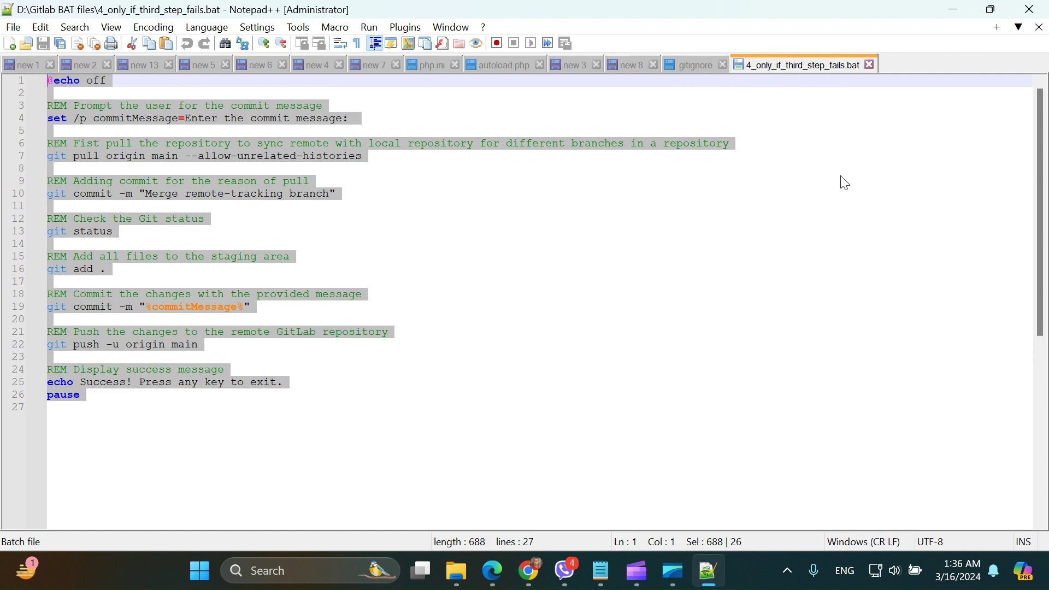
click(869, 195)
click(870, 65)
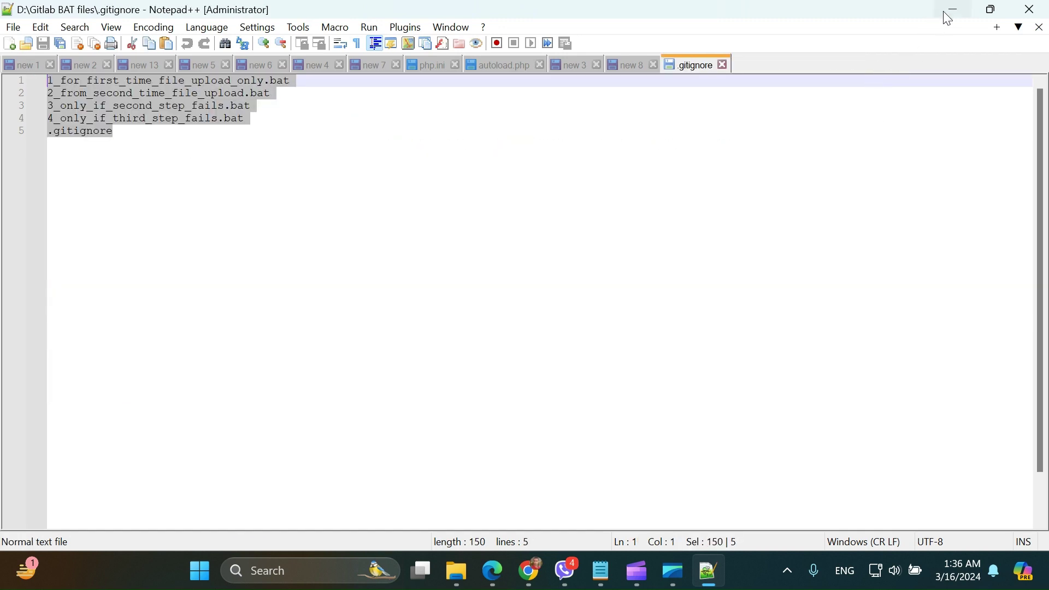
click(945, 13)
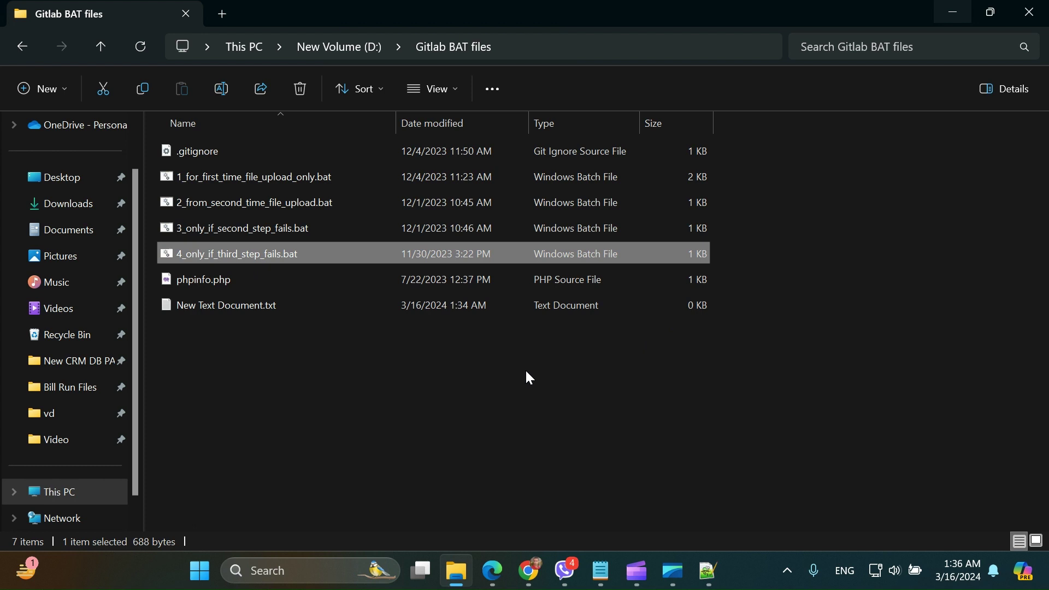
click(262, 180)
click(263, 204)
click(252, 182)
click(248, 197)
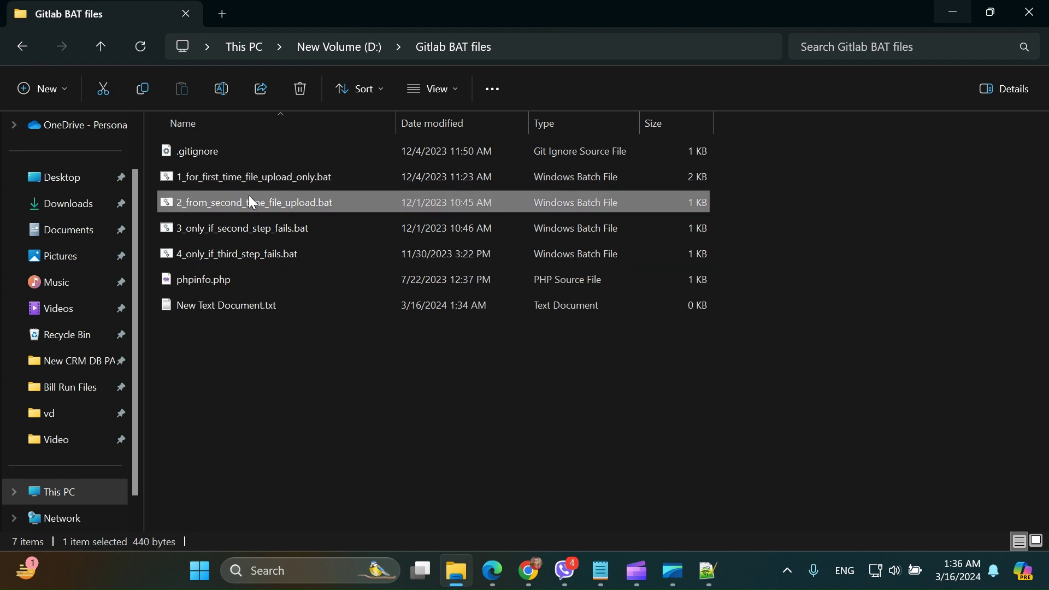
click(248, 177)
click(253, 201)
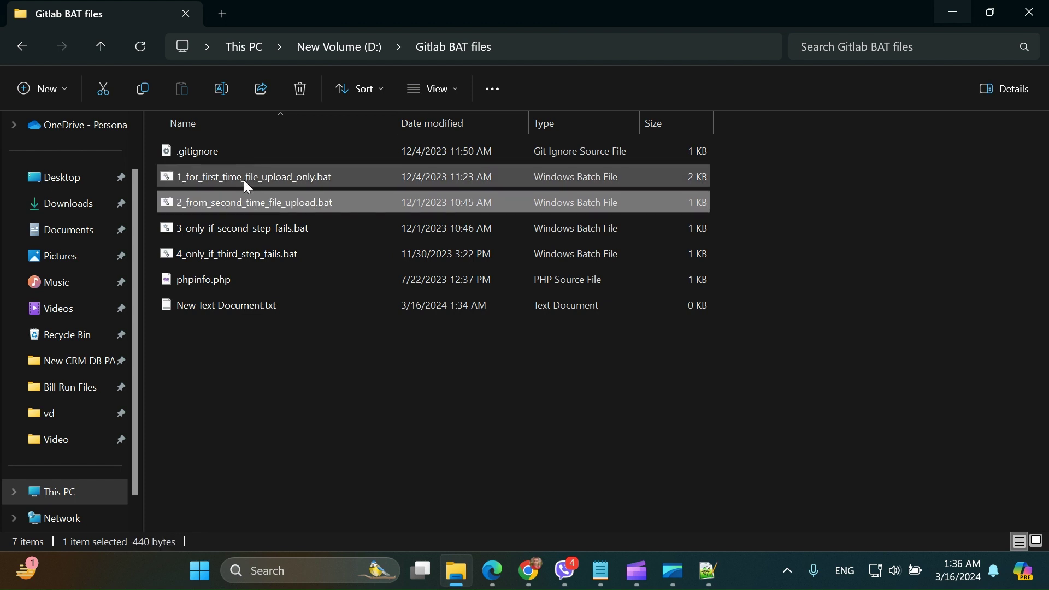
click(245, 181)
click(245, 197)
click(244, 182)
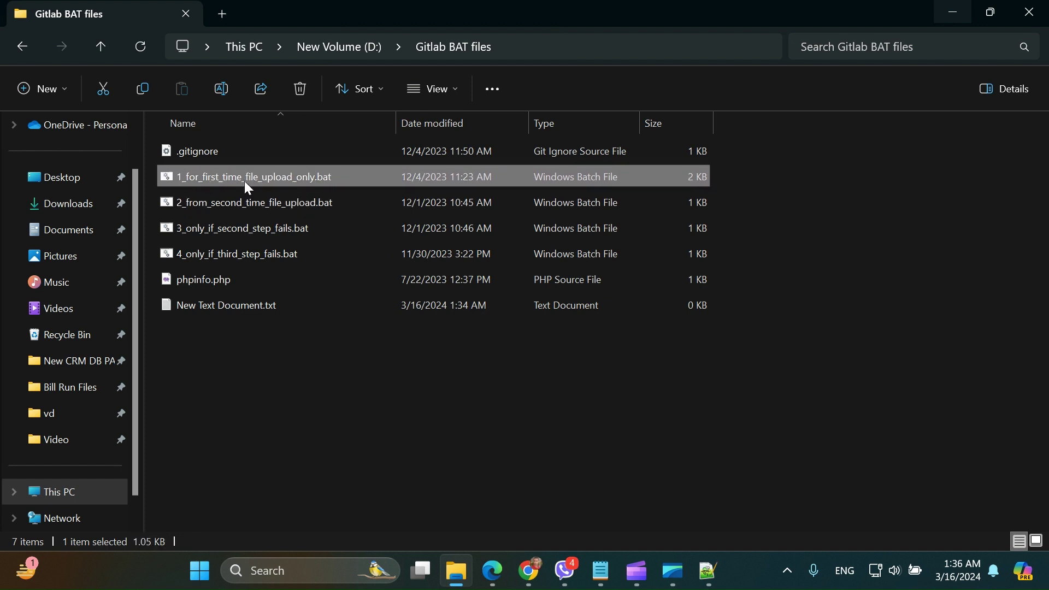
click(244, 203)
click(241, 228)
click(237, 251)
click(229, 183)
click(235, 206)
click(236, 224)
click(238, 249)
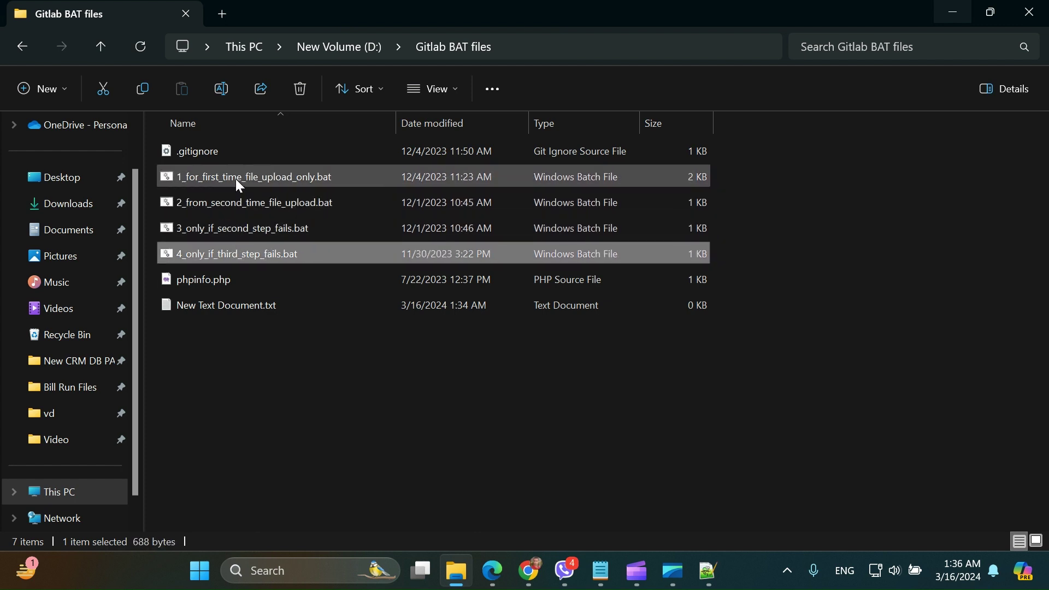
click(239, 202)
click(239, 232)
click(247, 256)
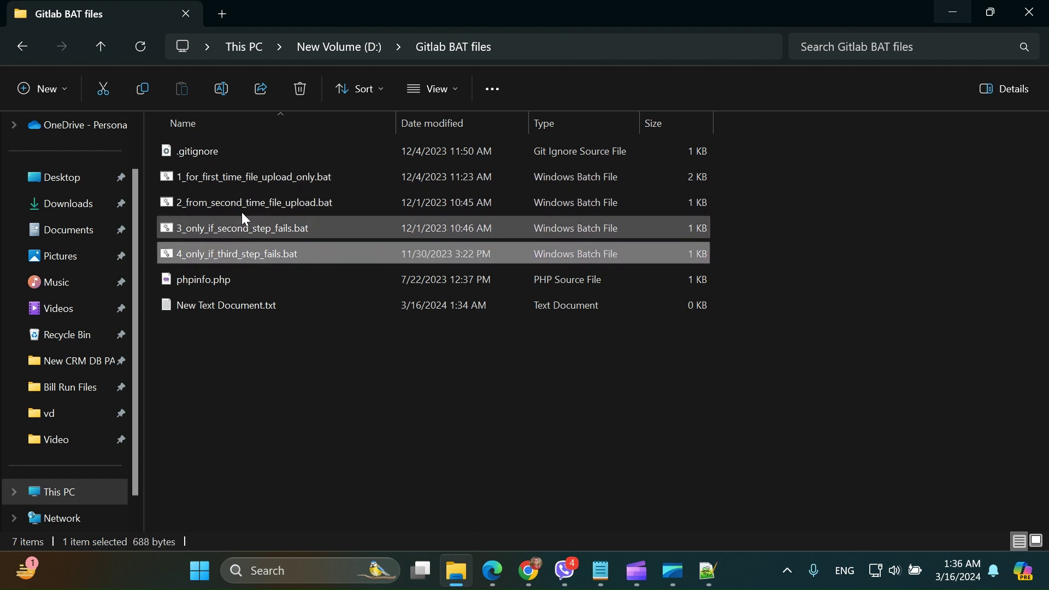
click(241, 181)
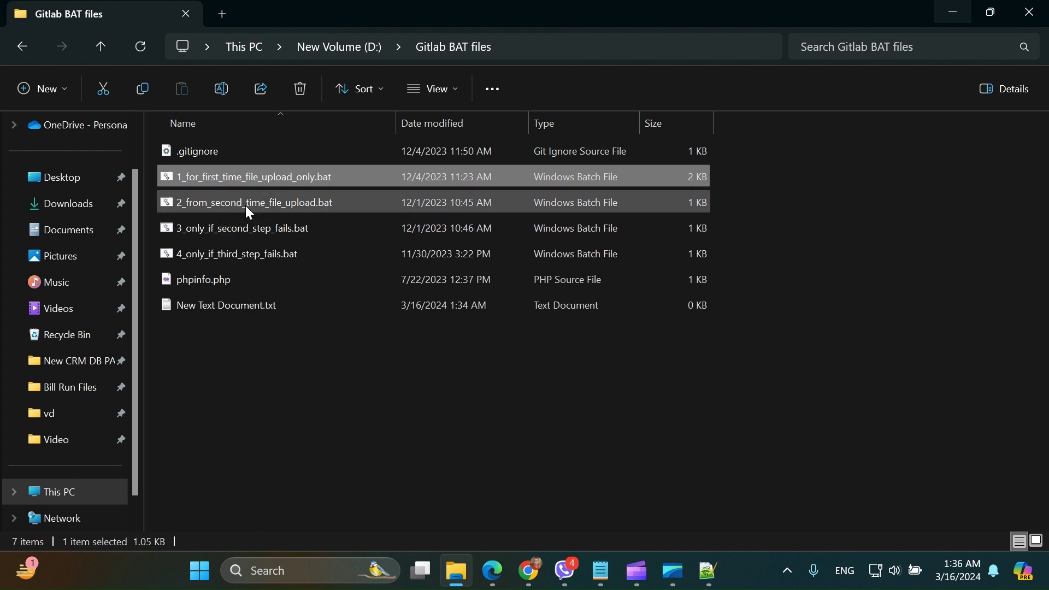
click(247, 208)
click(251, 222)
click(245, 179)
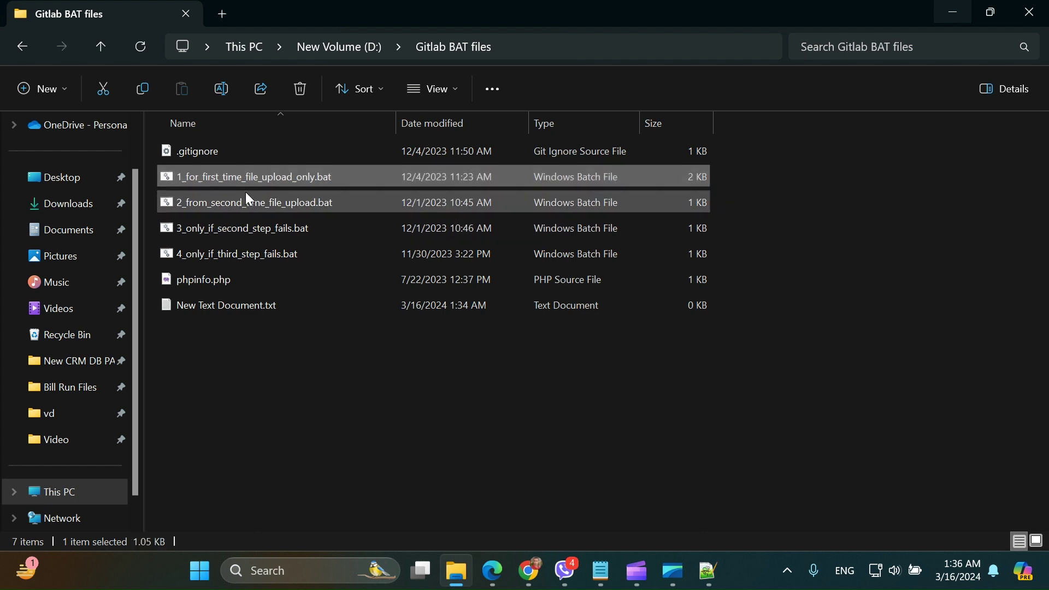
click(249, 200)
click(250, 248)
click(249, 180)
click(248, 201)
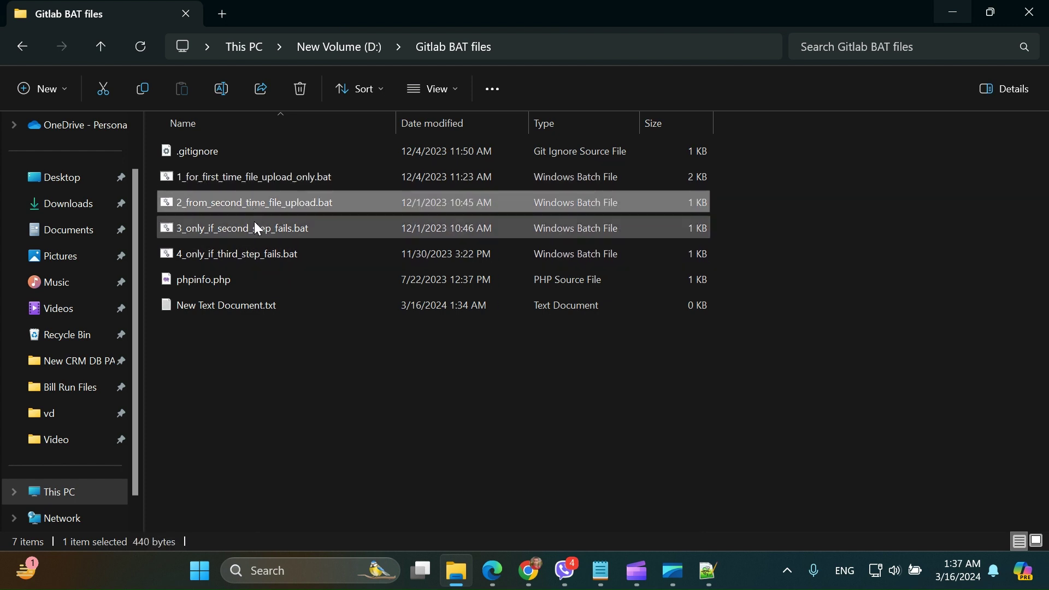
click(254, 250)
click(255, 180)
click(255, 188)
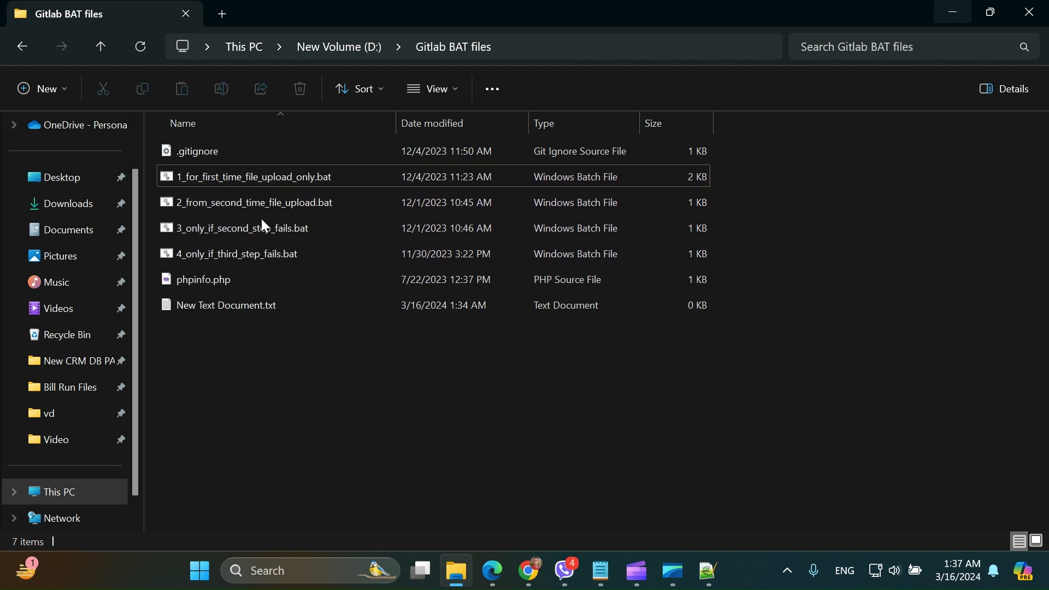
click(254, 182)
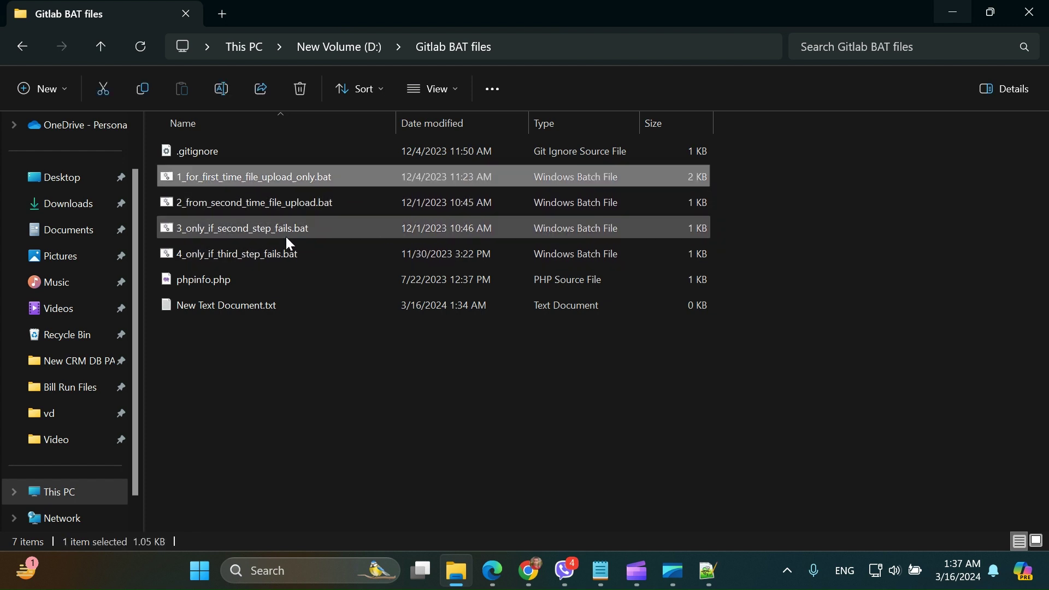